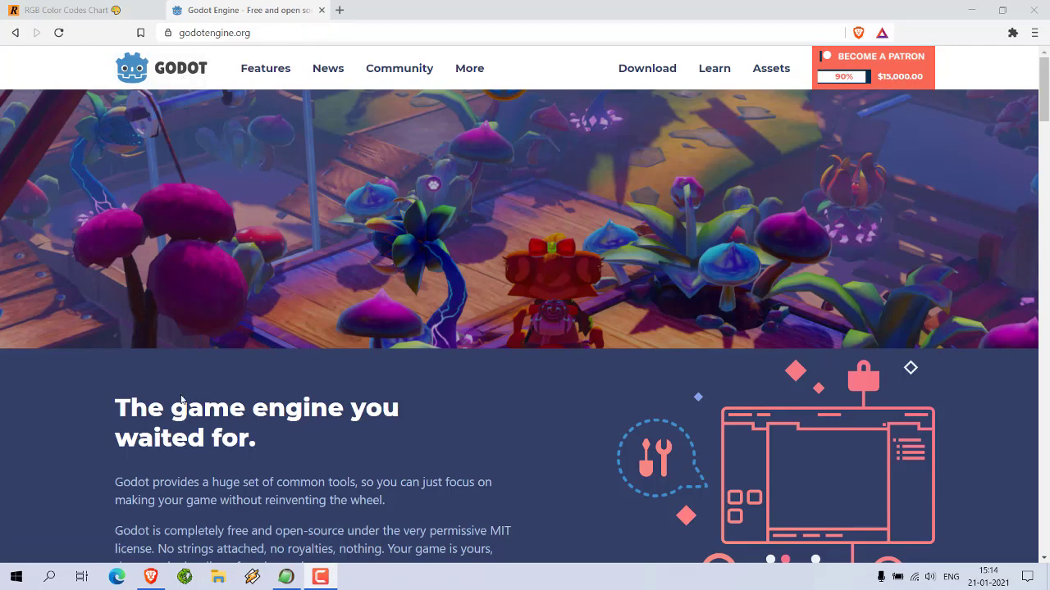
# Minimize the Brave window showing the Godot homepage to reveal the desktop
pyautogui.click(151, 579)
# Launch Godot from the desktop icon and open the smp1 project for editing
pyautogui.click(151, 579)
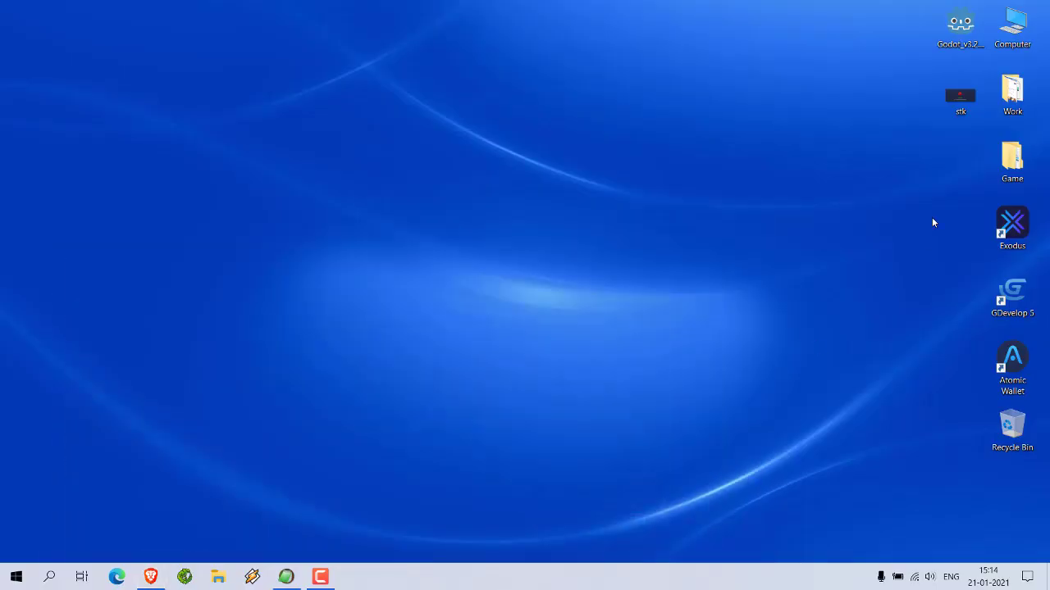
pyautogui.doubleClick(947, 47)
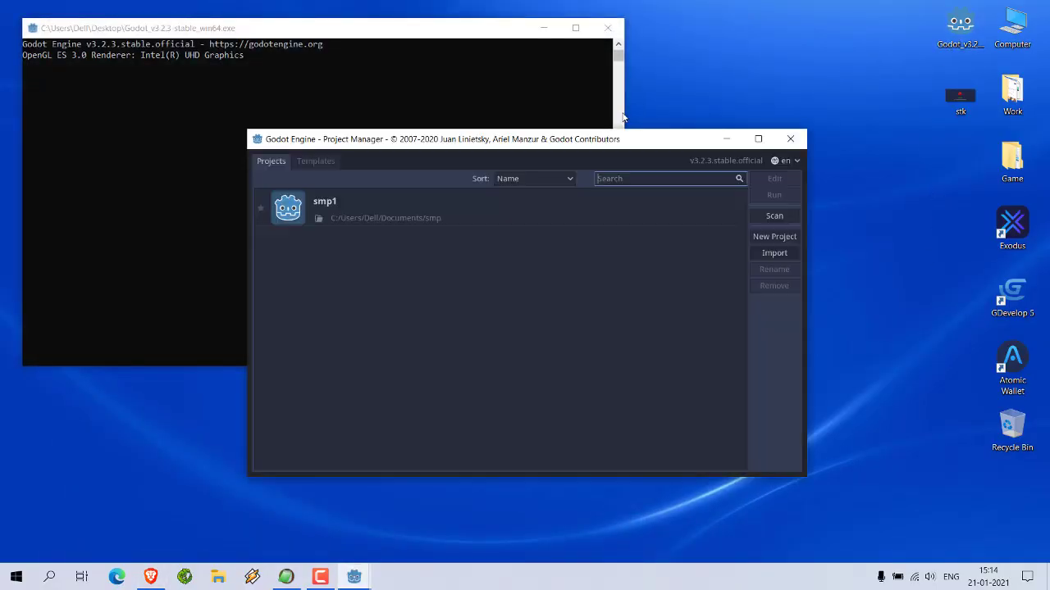
pyautogui.click(367, 215)
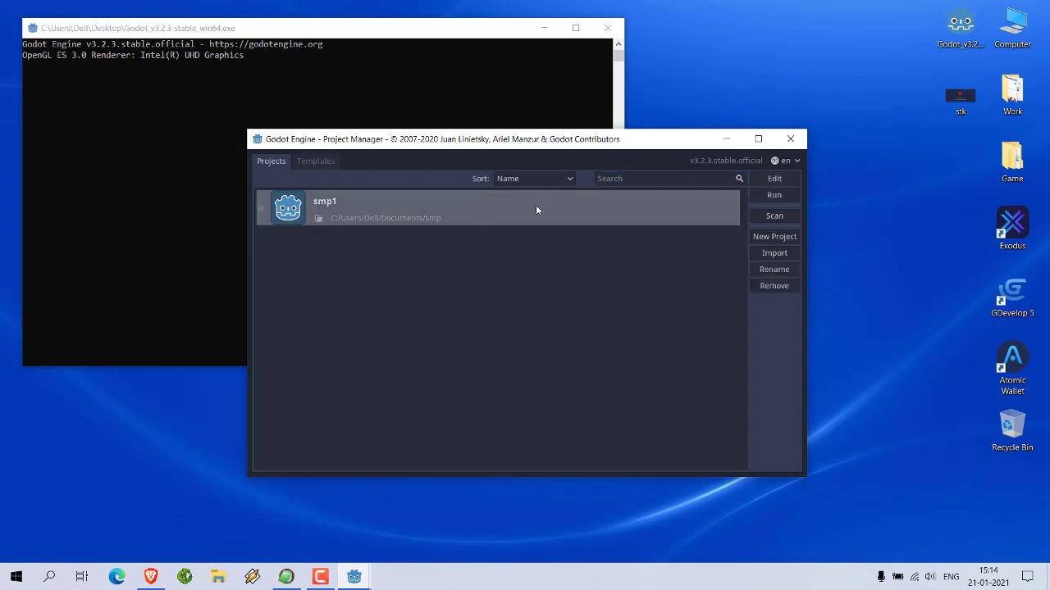
pyautogui.click(767, 176)
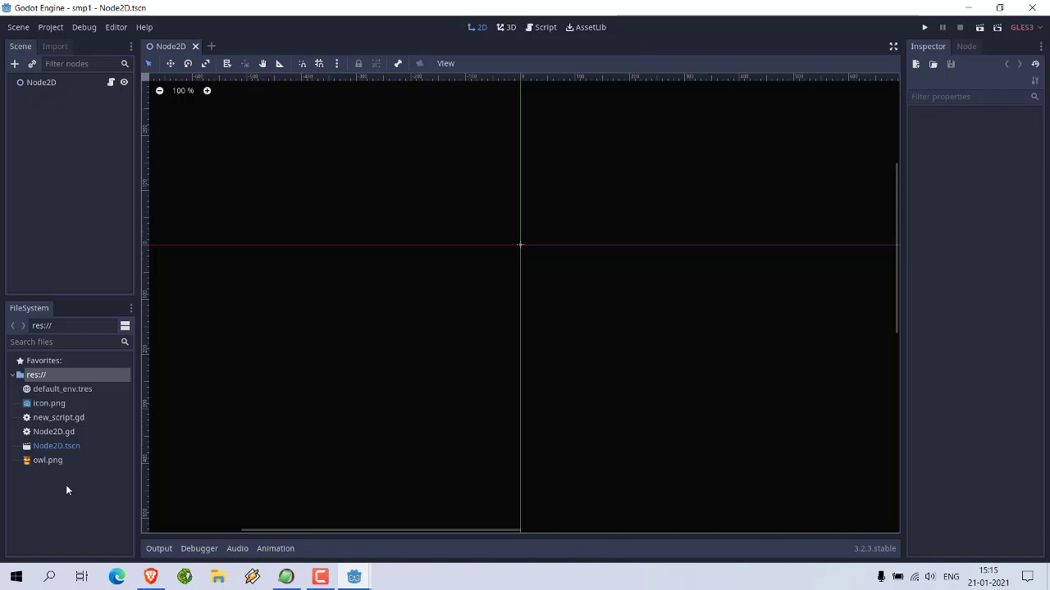
pyautogui.rightClick(44, 490)
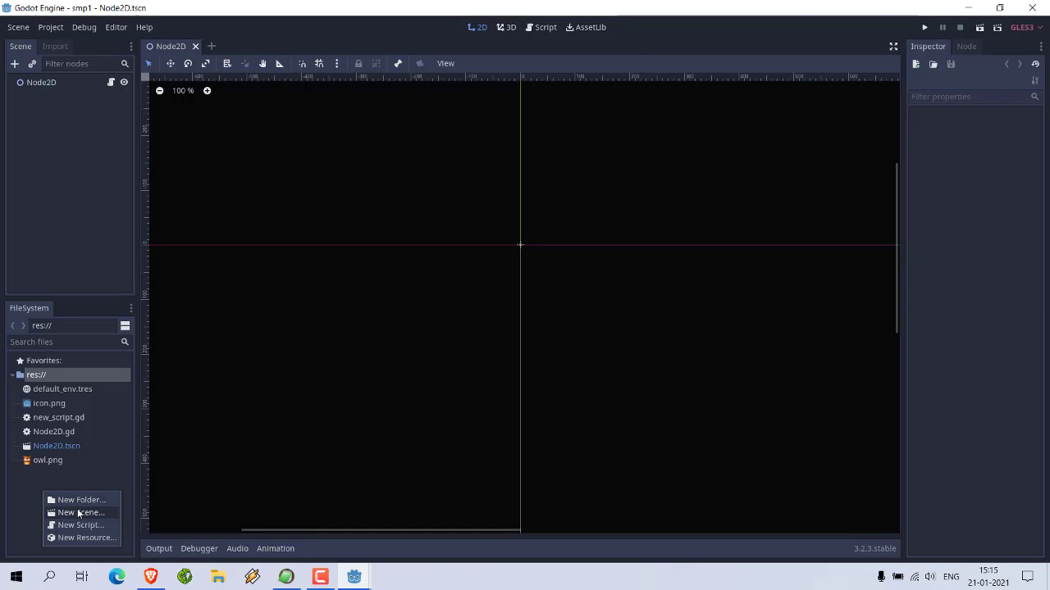
pyautogui.click(78, 512)
pyautogui.click(543, 305)
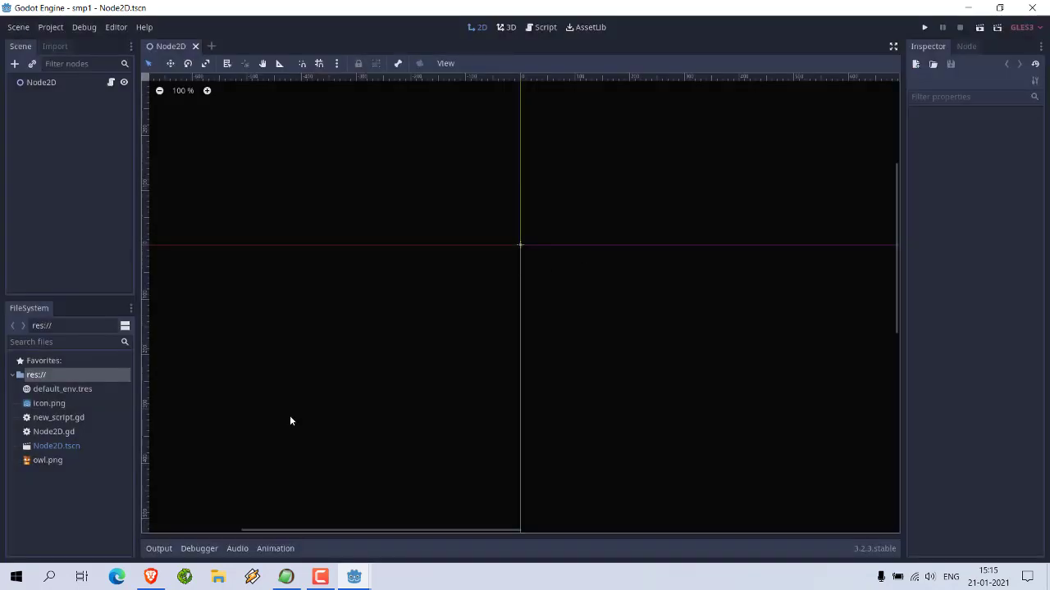
pyautogui.rightClick(66, 498)
pyautogui.click(96, 531)
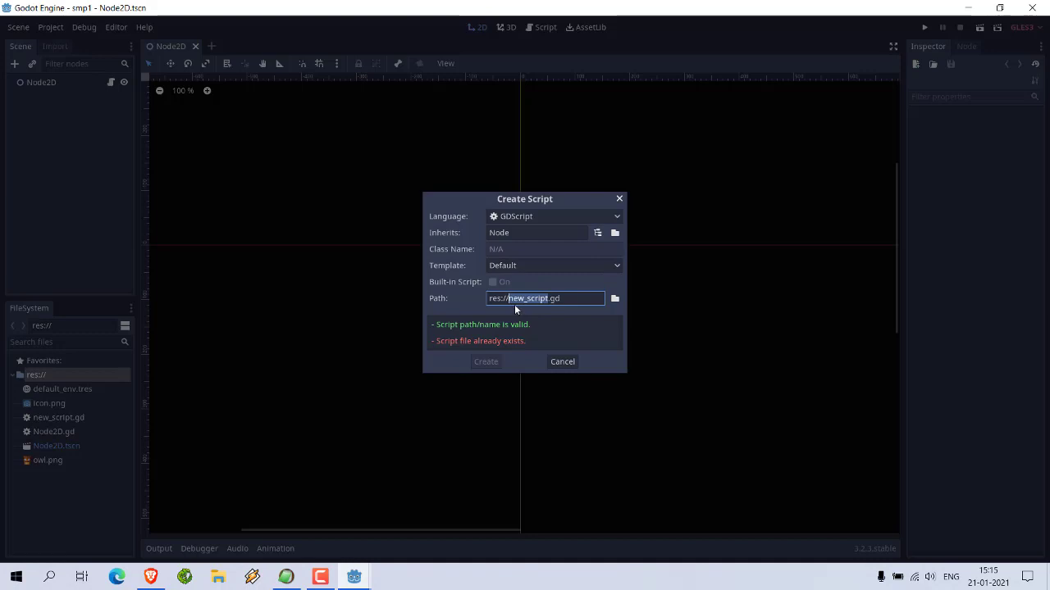
pyautogui.click(562, 362)
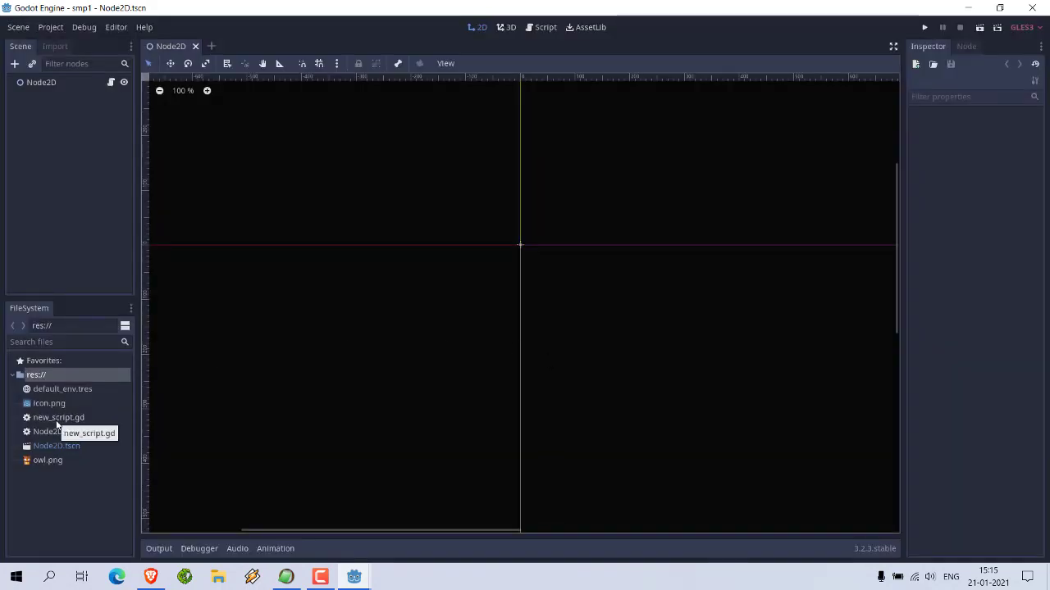
pyautogui.rightClick(34, 84)
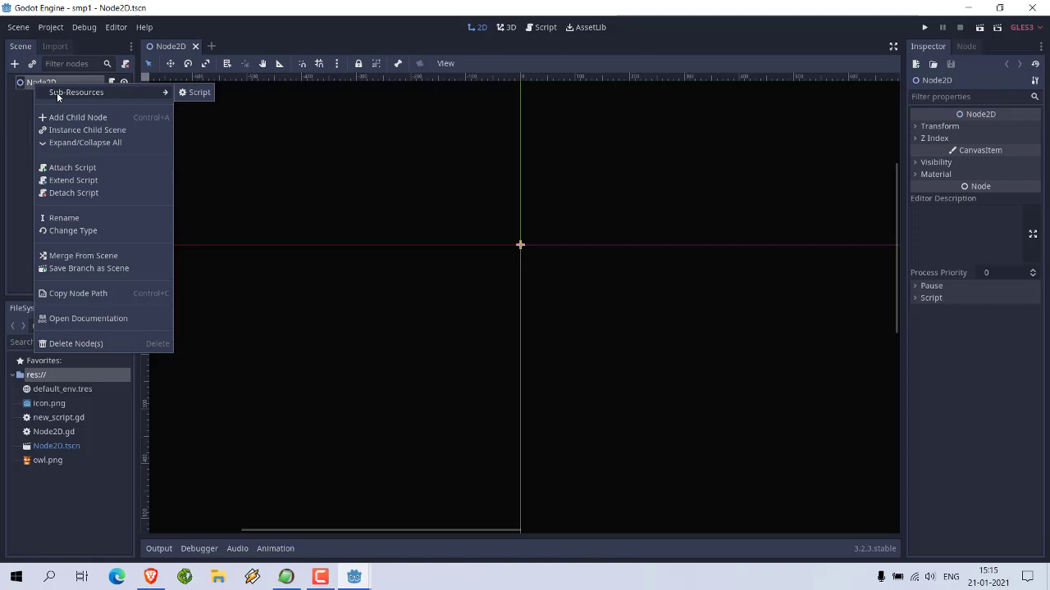
pyautogui.click(21, 166)
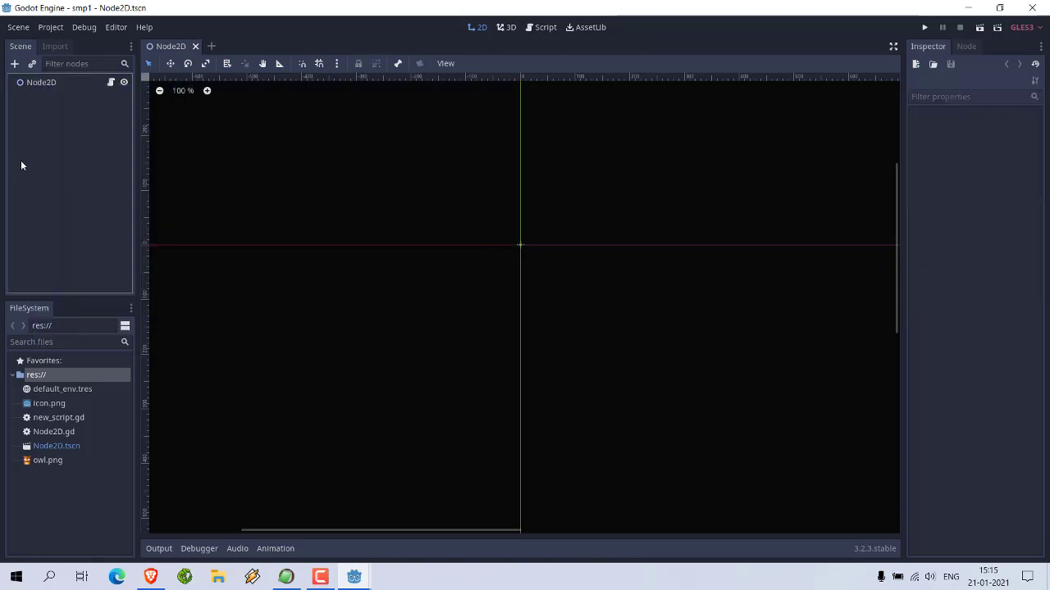
# In new_script.gd, add 'func _draw():' on line 11 and save the script
pyautogui.doubleClick(58, 418)
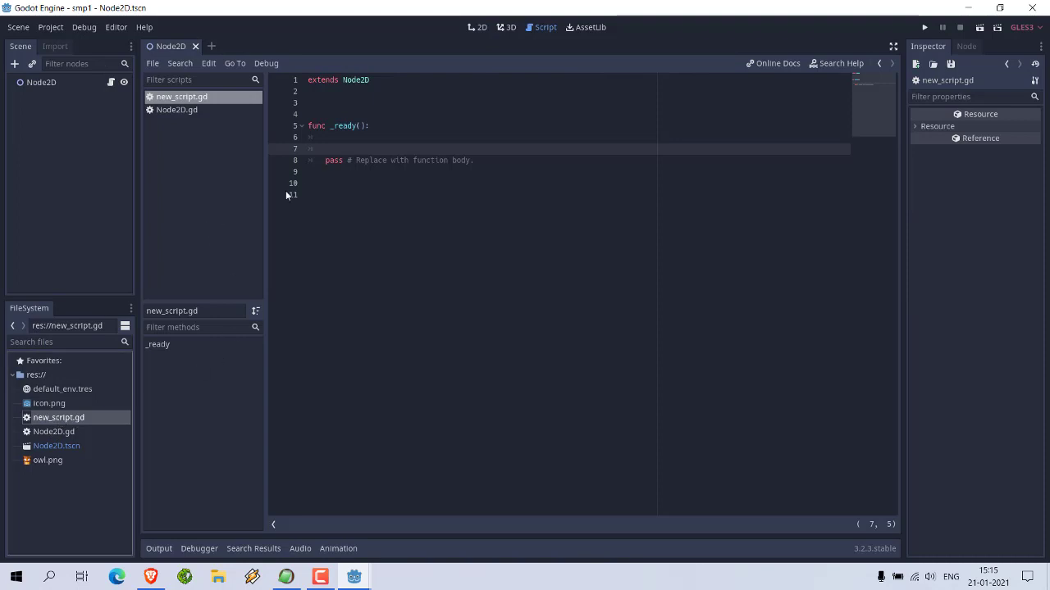
pyautogui.click(346, 101)
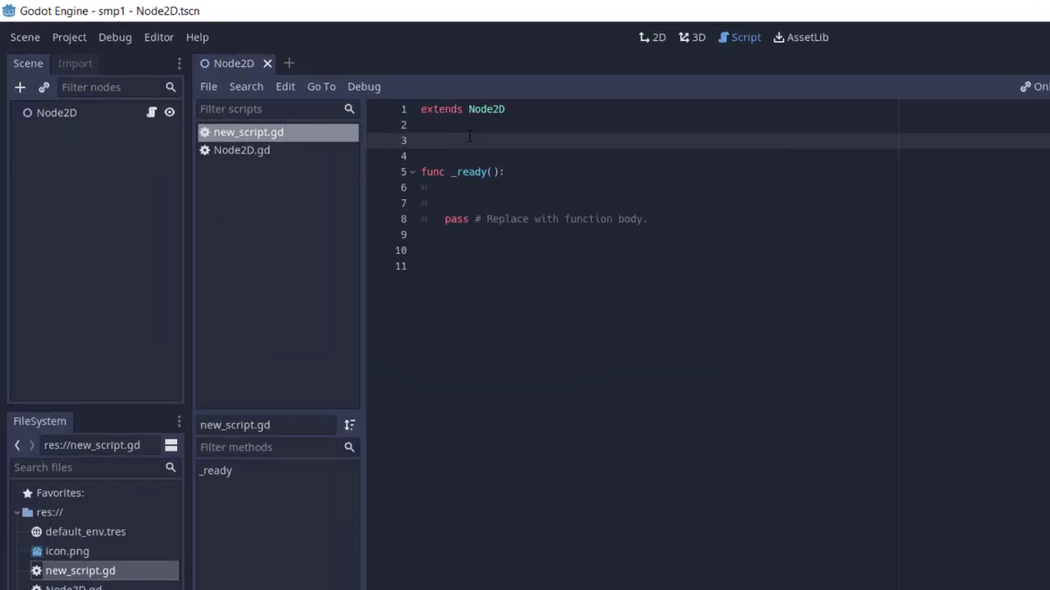
pyautogui.click(338, 198)
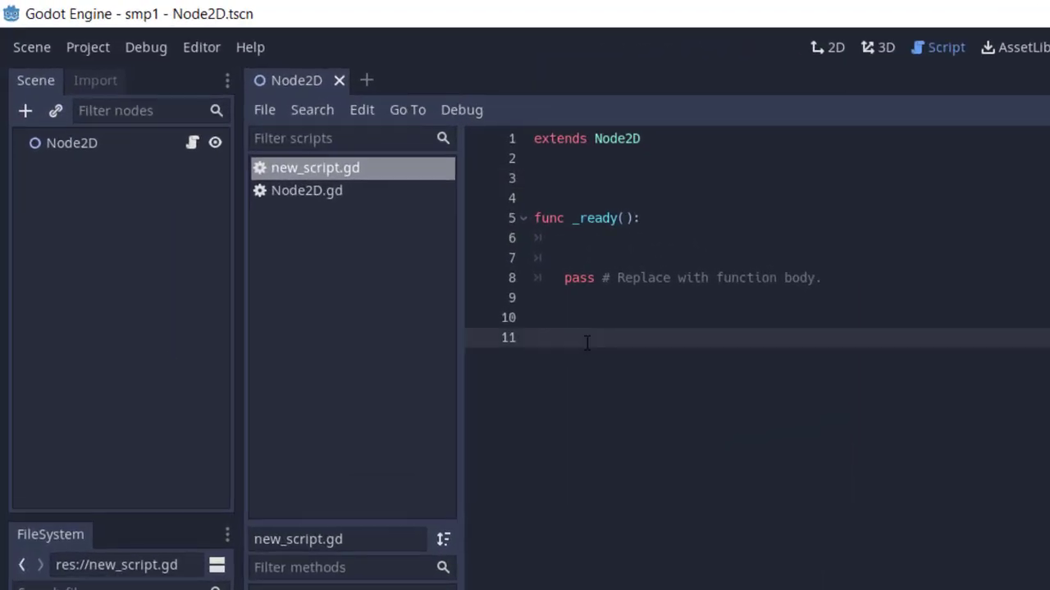
pyautogui.write('func ')
pyautogui.write('_draw')
pyautogui.write('()')
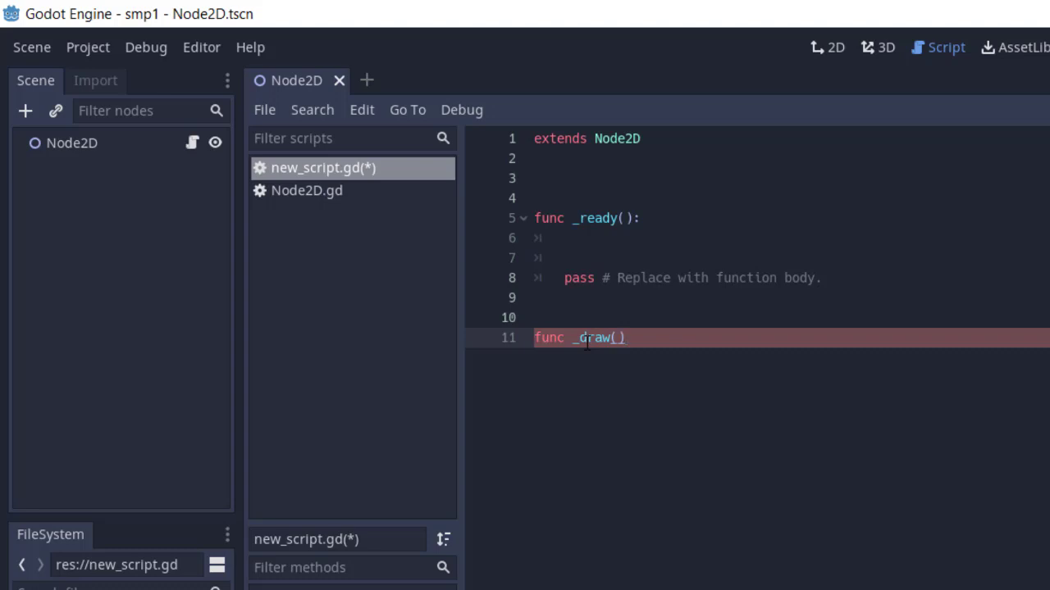
pyautogui.write(':')
pyautogui.press('Return')
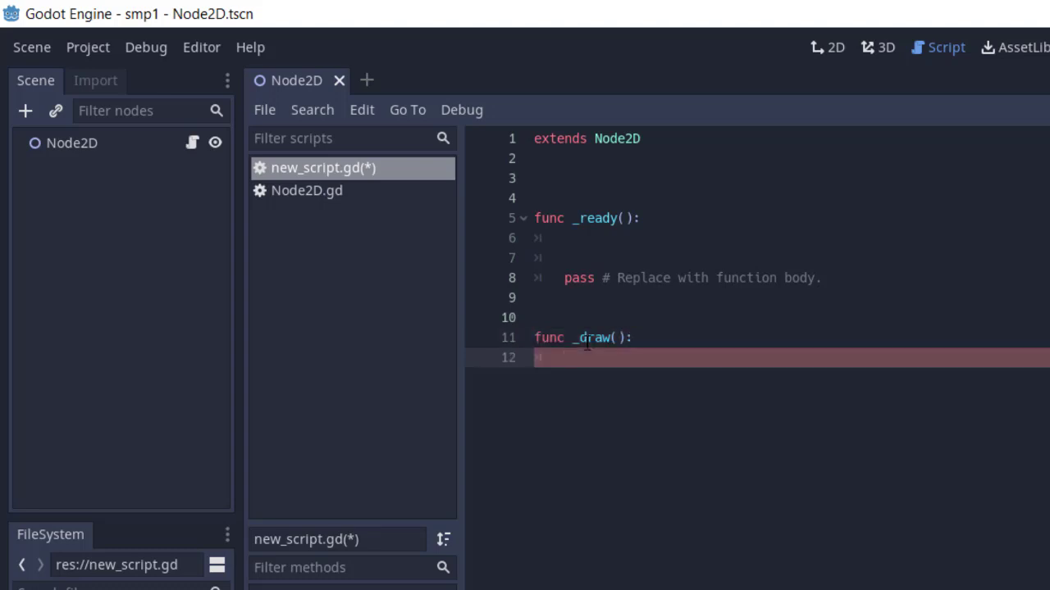
pyautogui.hotkey('ctrl', 's')
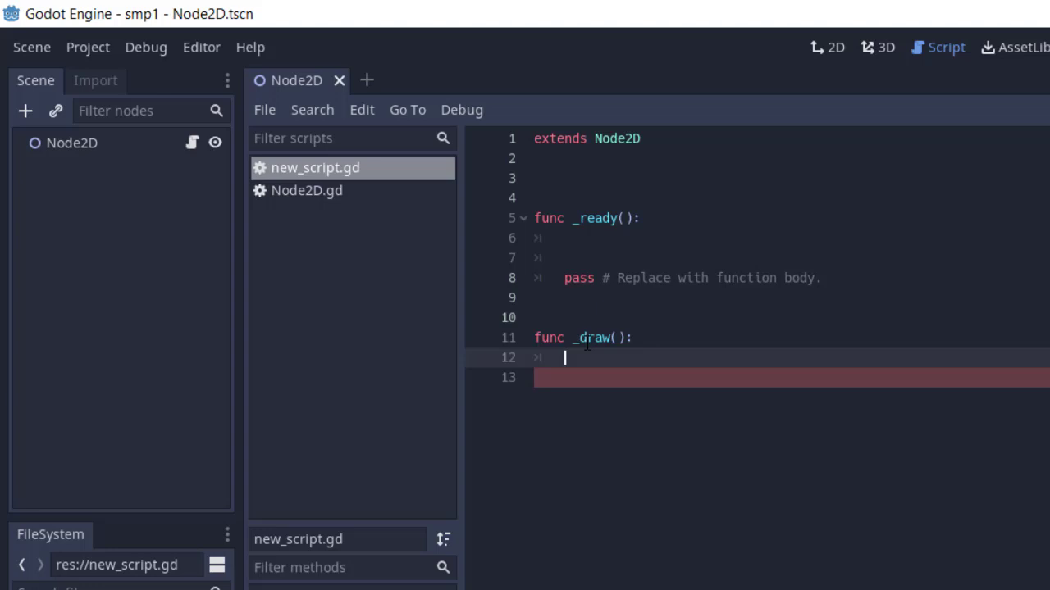
pyautogui.click(584, 164)
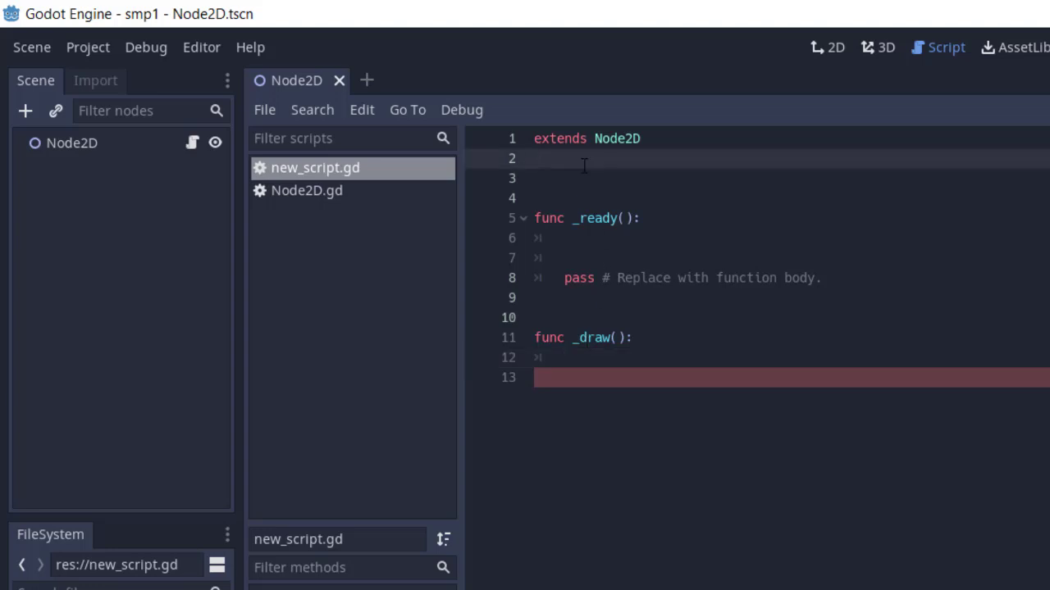
# Declare var from = Vector2(20,20) at the top of the script
pyautogui.press('Return')
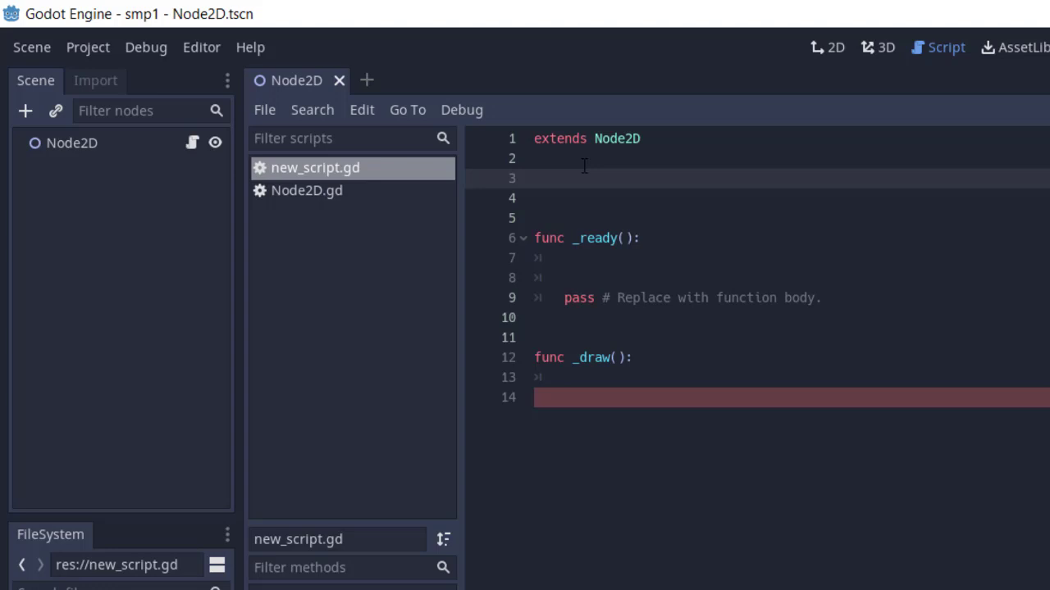
pyautogui.write('var from ')
pyautogui.write('=')
pyautogui.write(' Vector')
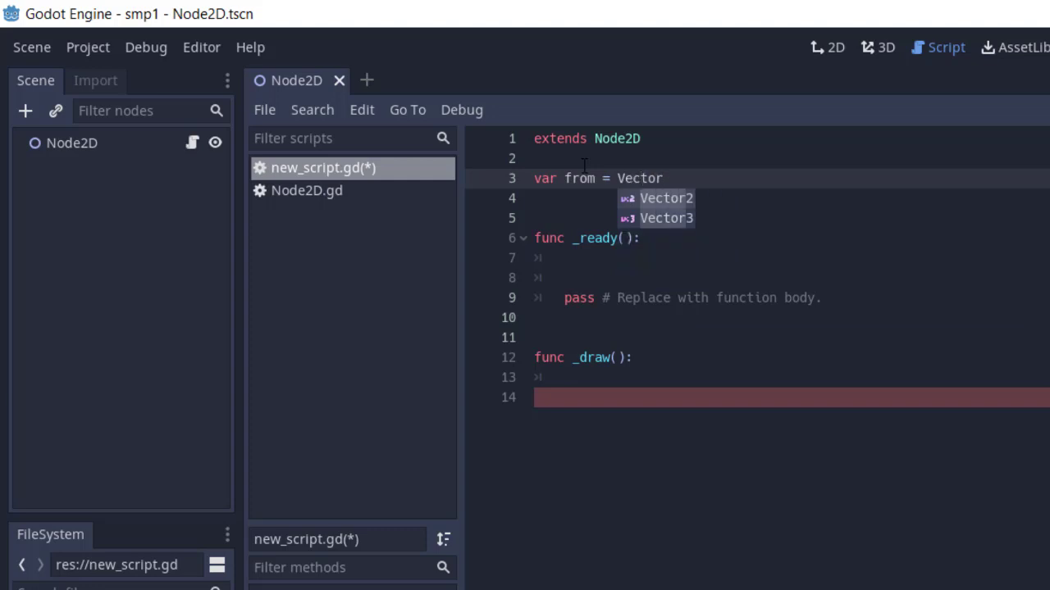
pyautogui.click(670, 198)
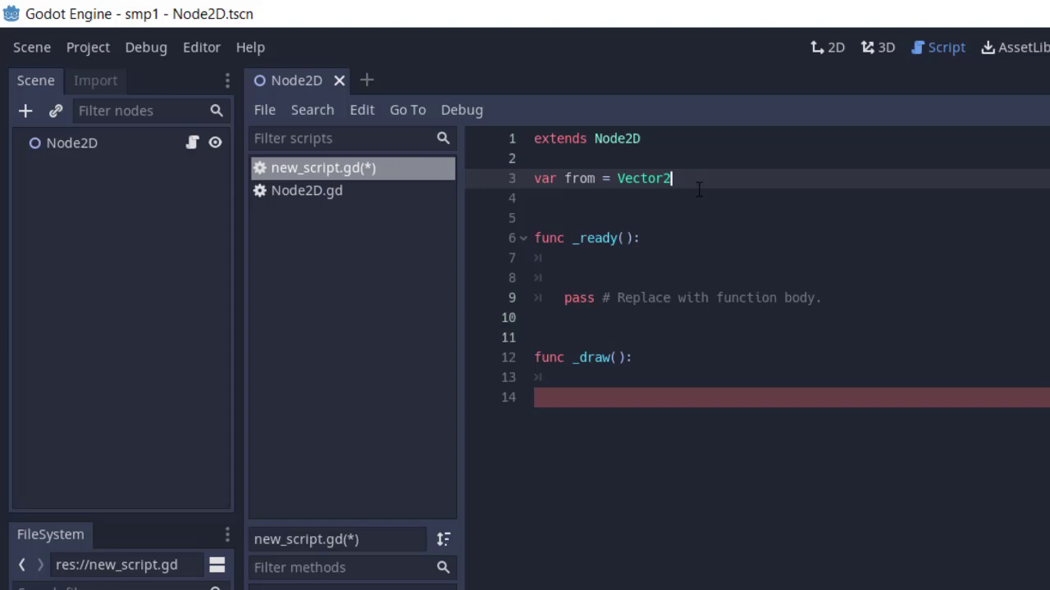
pyautogui.write('(')
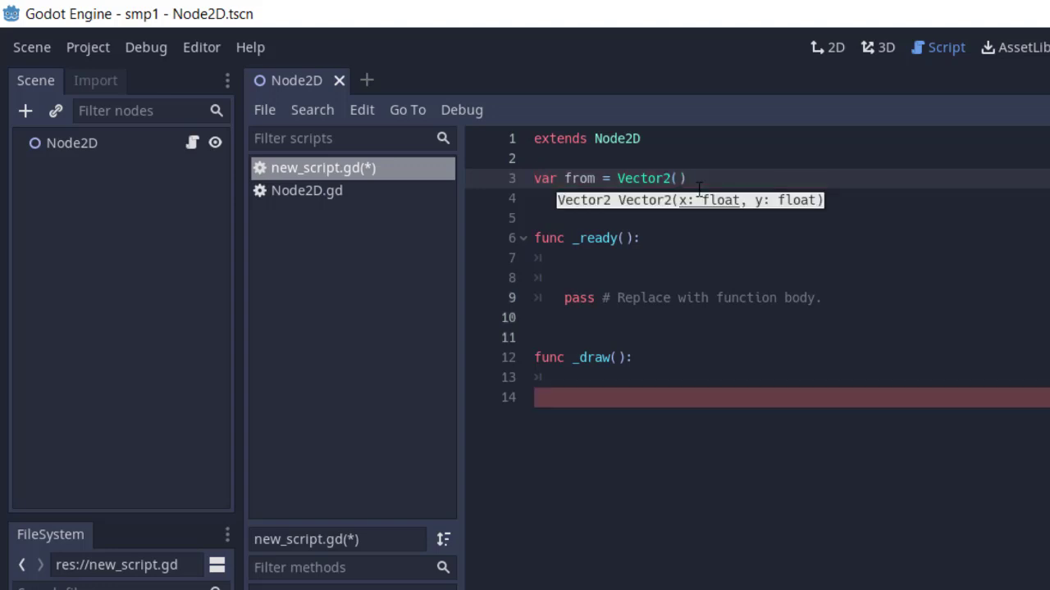
pyautogui.write('20,20)')
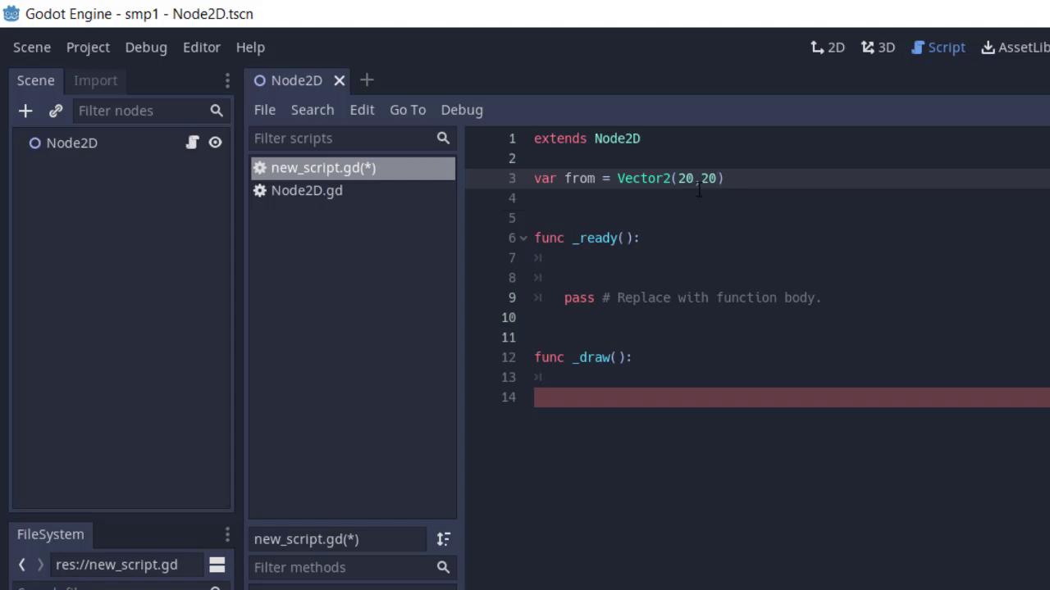
# Declare var to with end point Vector2(190,190) and save
pyautogui.press('Return')
pyautogui.write('v')
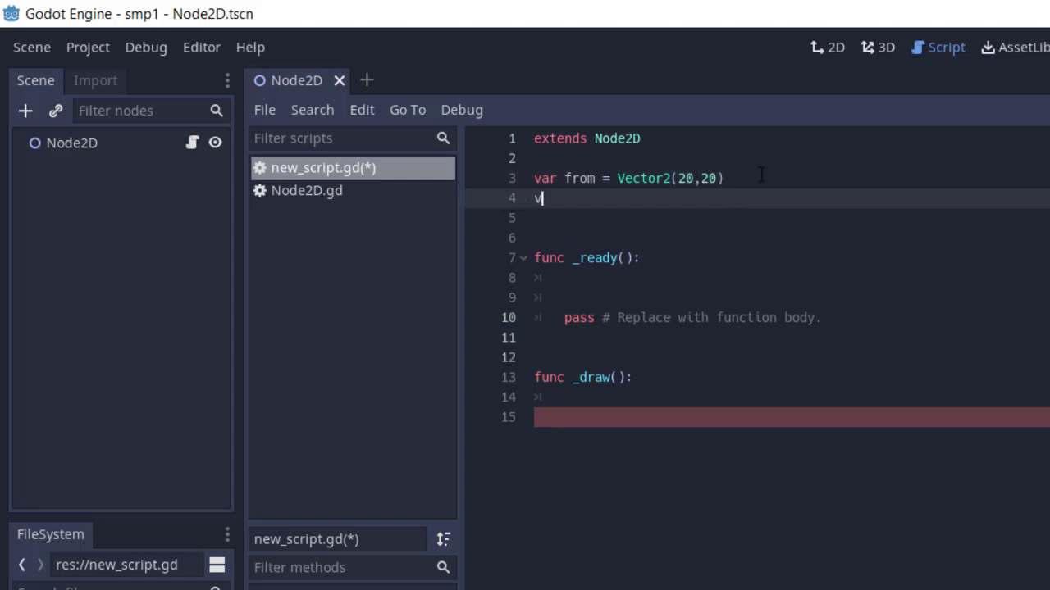
pyautogui.write('ar t')
pyautogui.write('o =')
pyautogui.write(' Vec')
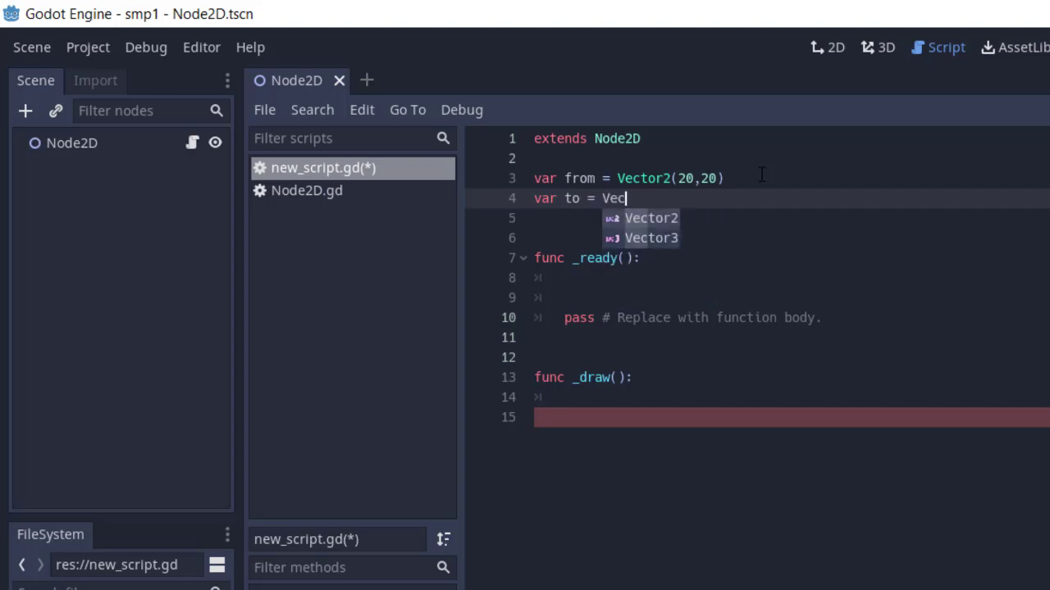
pyautogui.click(667, 218)
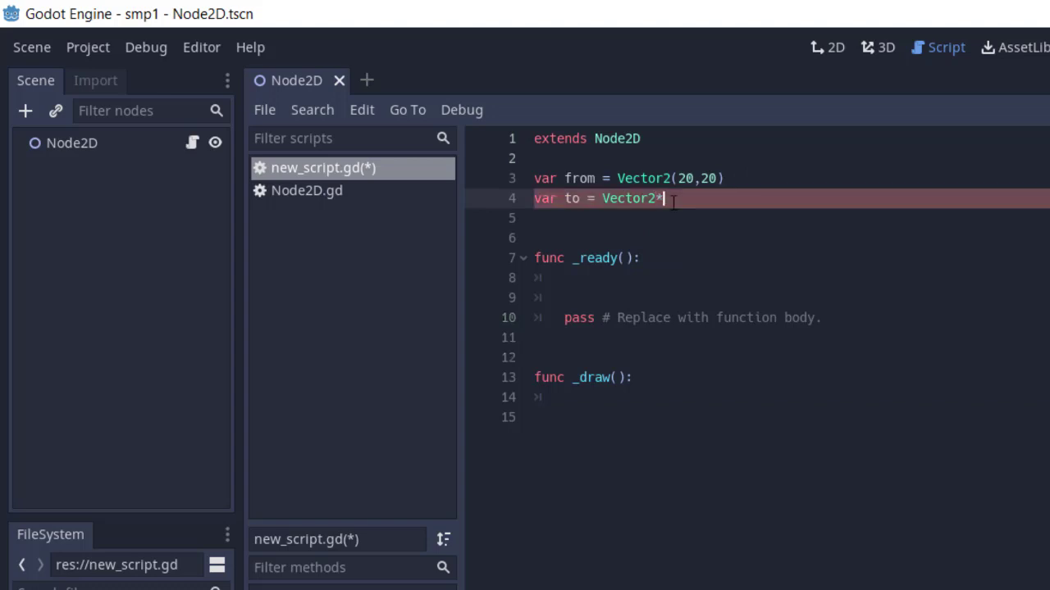
pyautogui.write('(')
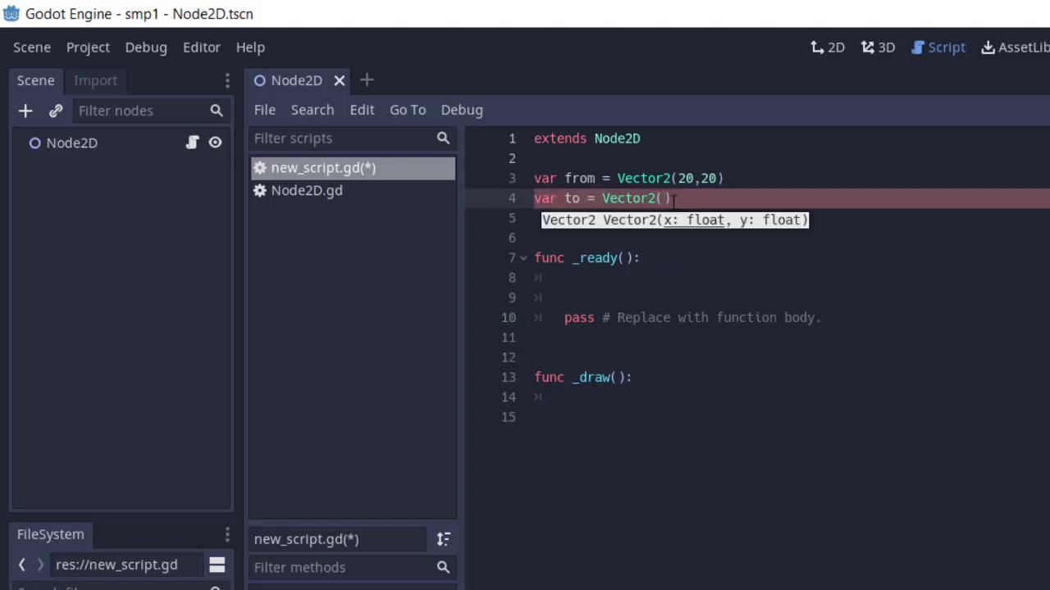
pyautogui.write('1')
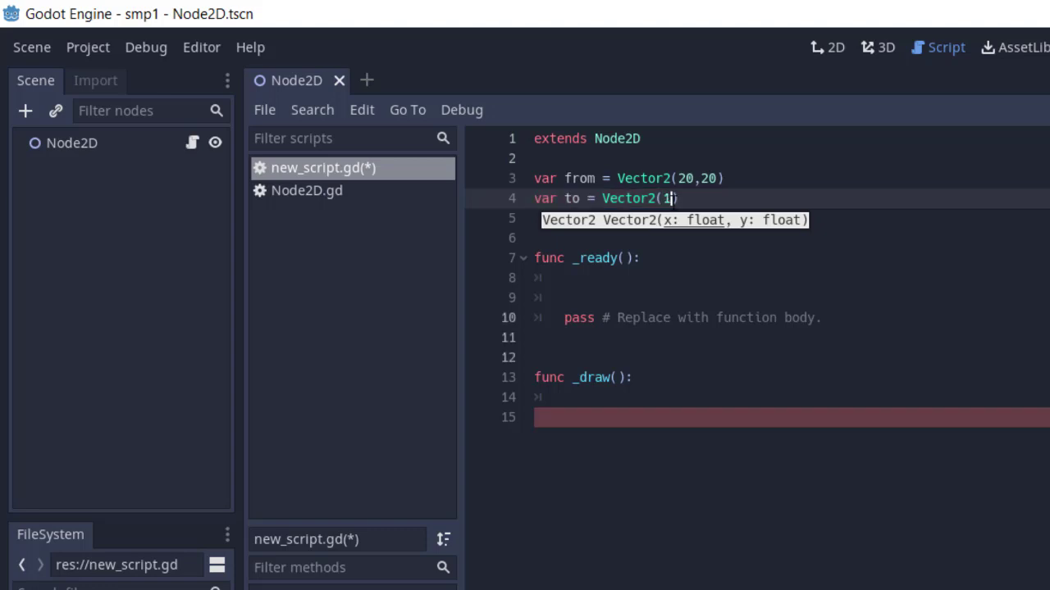
pyautogui.write('50')
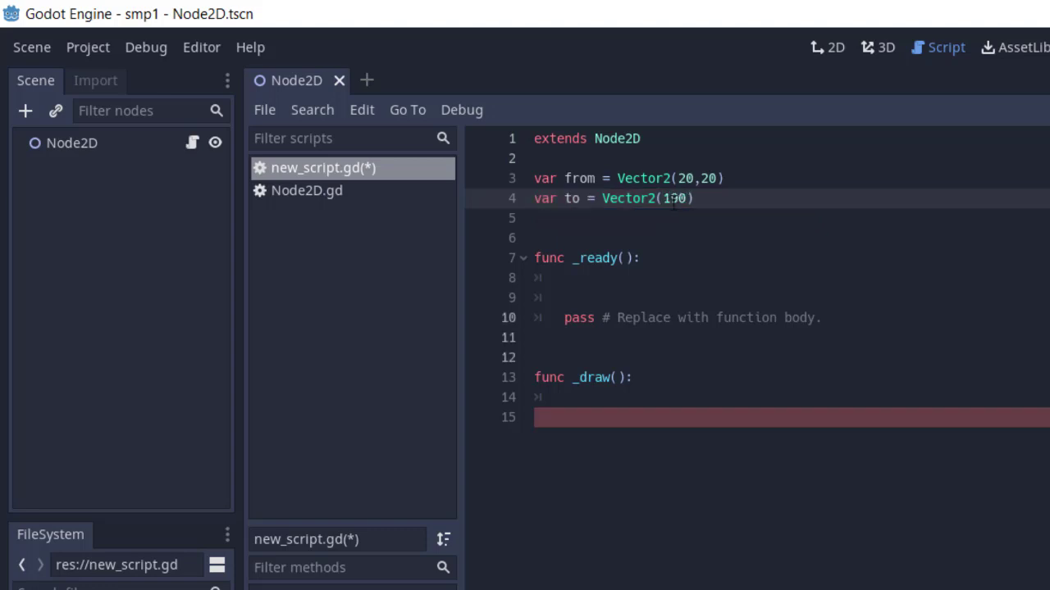
pyautogui.write(',1')
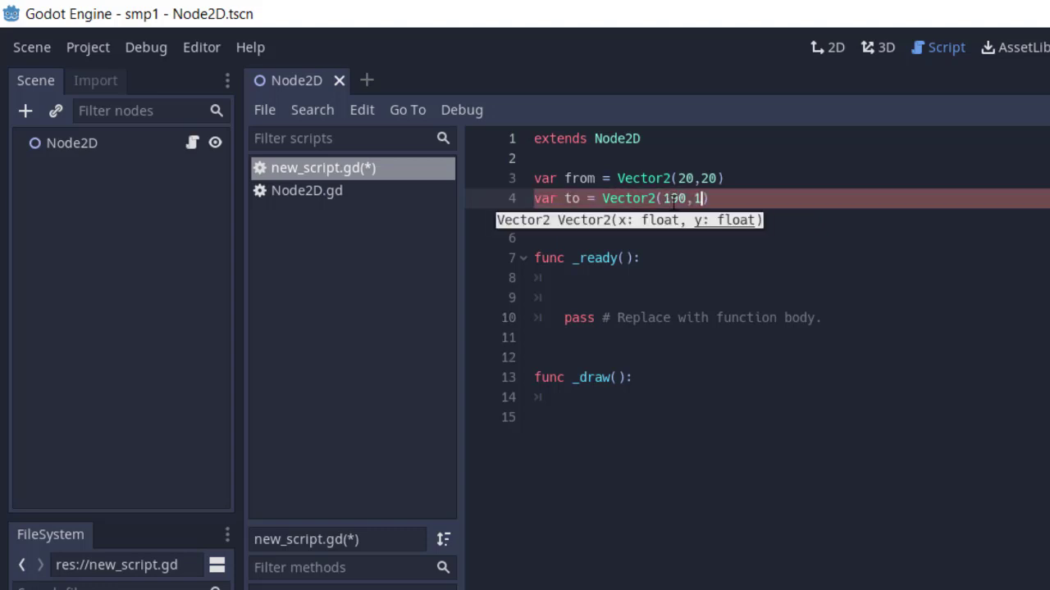
pyautogui.write('89')
pyautogui.hotkey('ctrl', 's')
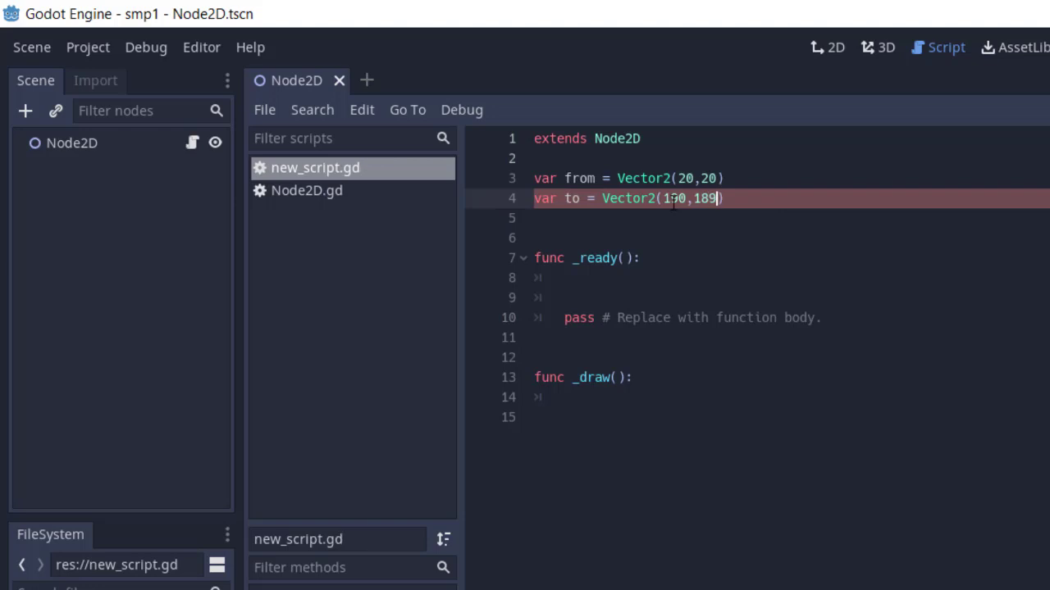
pyautogui.press('BackSpace')
pyautogui.press('BackSpace')
pyautogui.write('90,19')
pyautogui.click(798, 199)
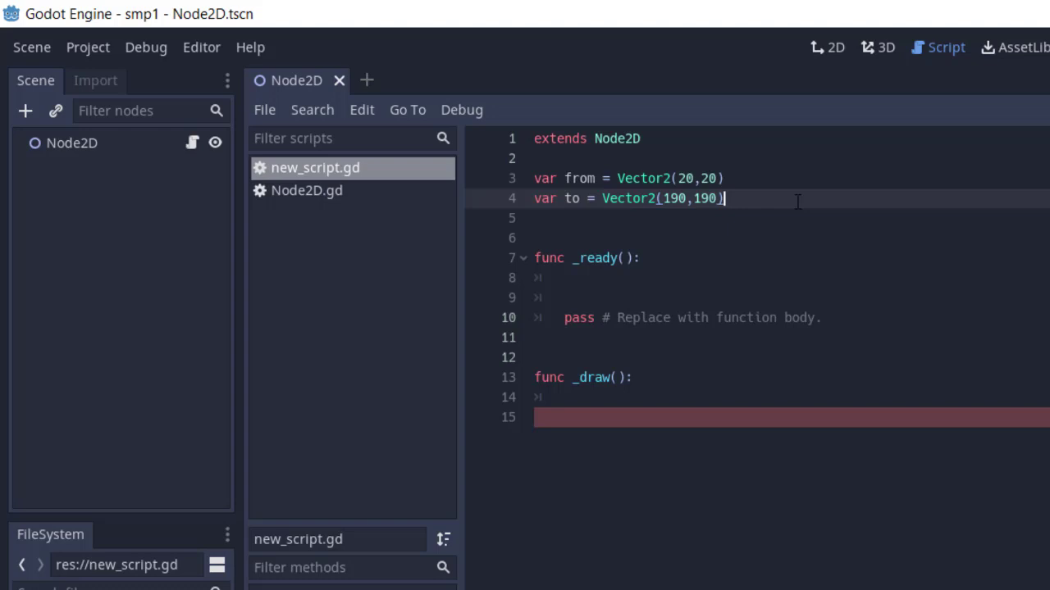
# Declare var col = color(255,255,255) below it and save the script
pyautogui.press('Return')
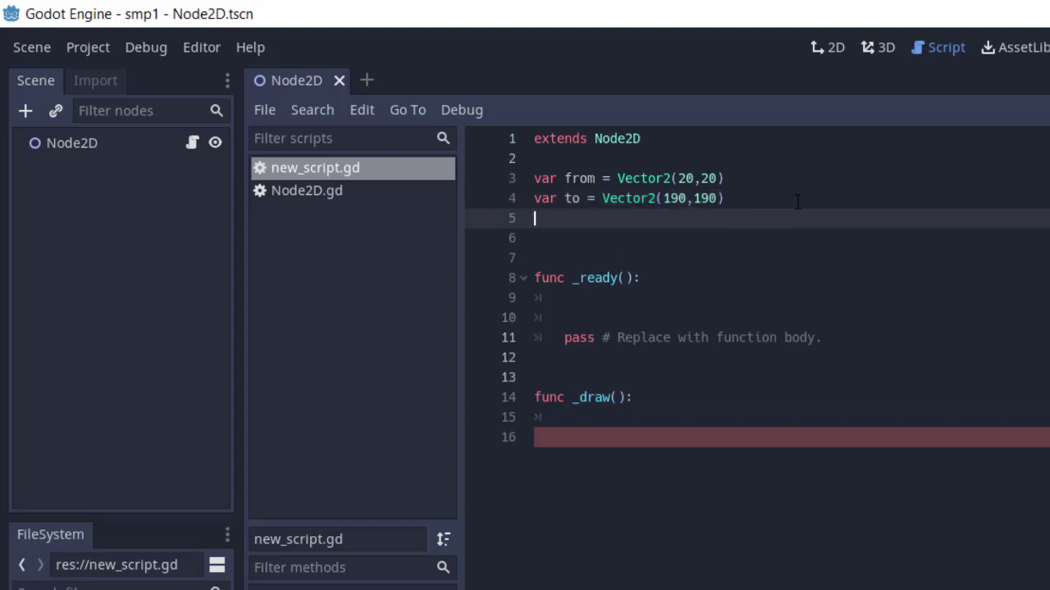
pyautogui.write('var co')
pyautogui.write('lo')
pyautogui.press('BackSpace')
pyautogui.write('=')
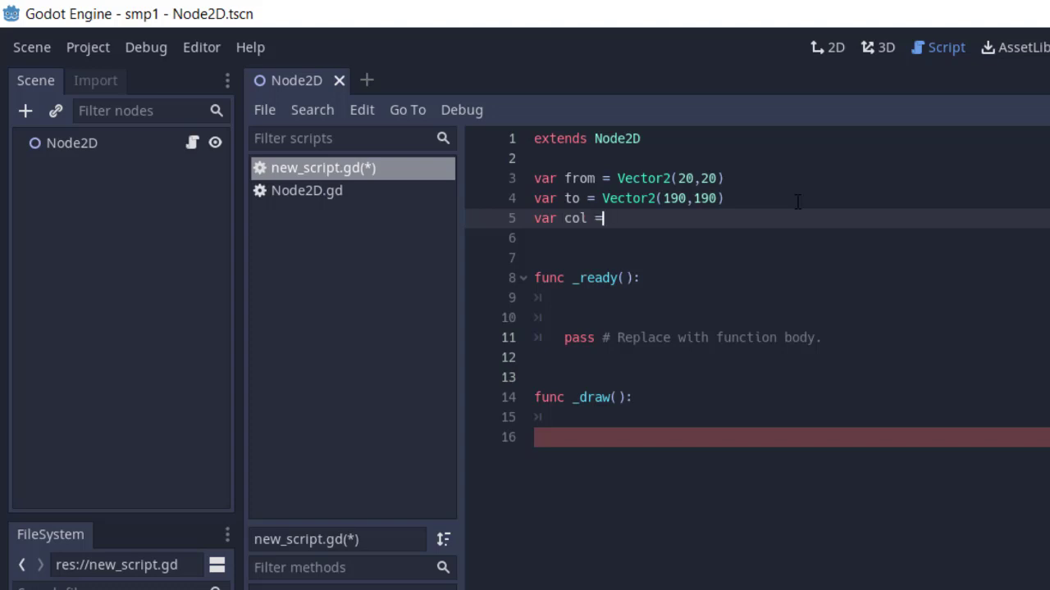
pyautogui.hotkey('ctrl', 's')
pyautogui.write('c')
pyautogui.write('olor')
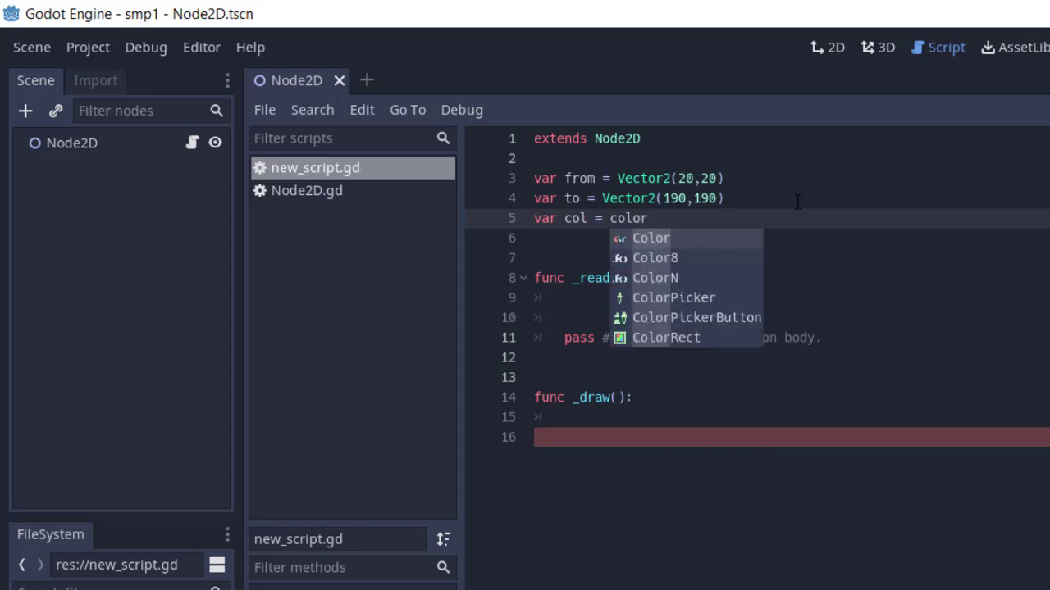
pyautogui.write('(')
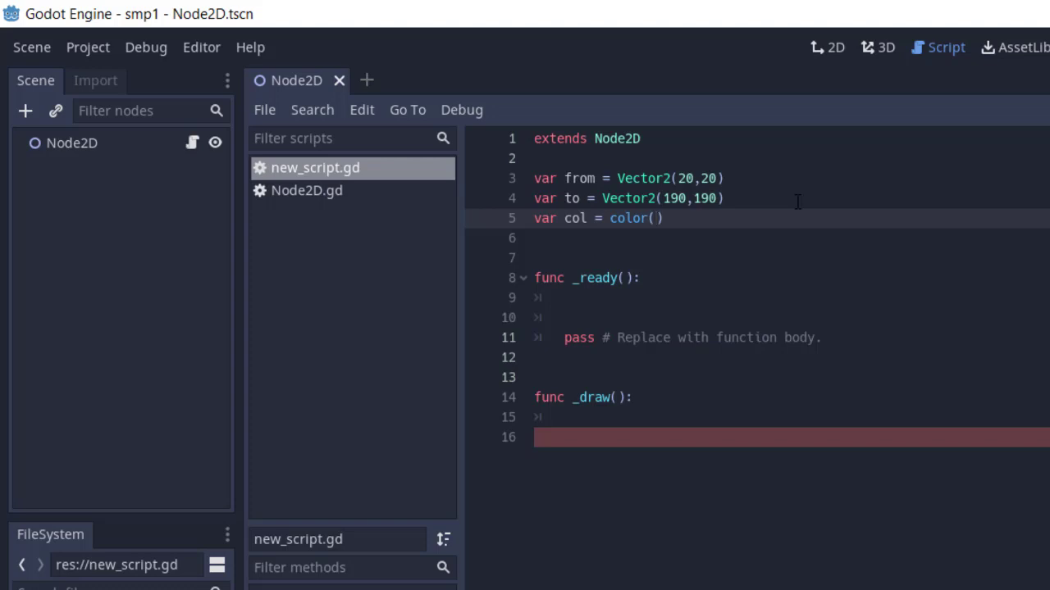
pyautogui.write('0')
pyautogui.write(',')
pyautogui.press('BackSpace')
pyautogui.press('BackSpace')
pyautogui.write('2')
pyautogui.write('55,255,')
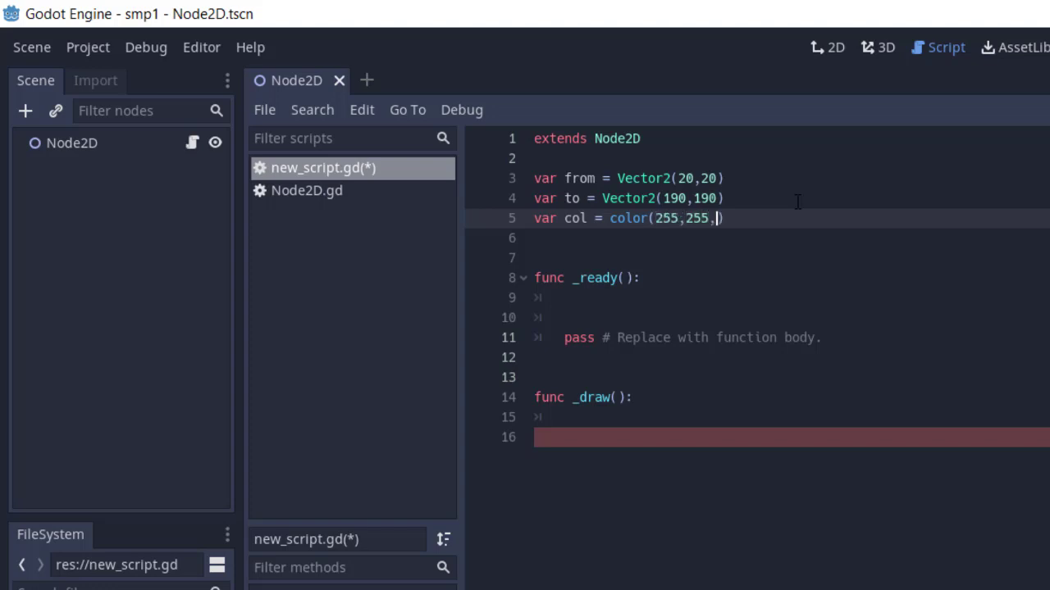
pyautogui.write('255')
pyautogui.hotkey('ctrl', 's')
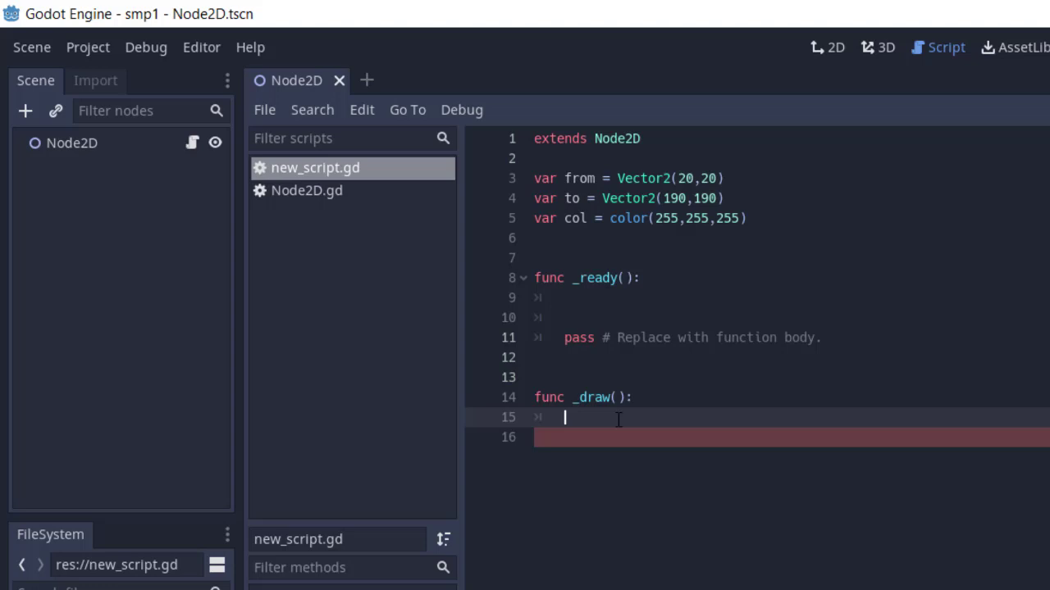
# Add draw_line(from,to,col) inside _draw() and save the script
pyautogui.click(647, 417)
pyautogui.click(662, 400)
pyautogui.press('Return')
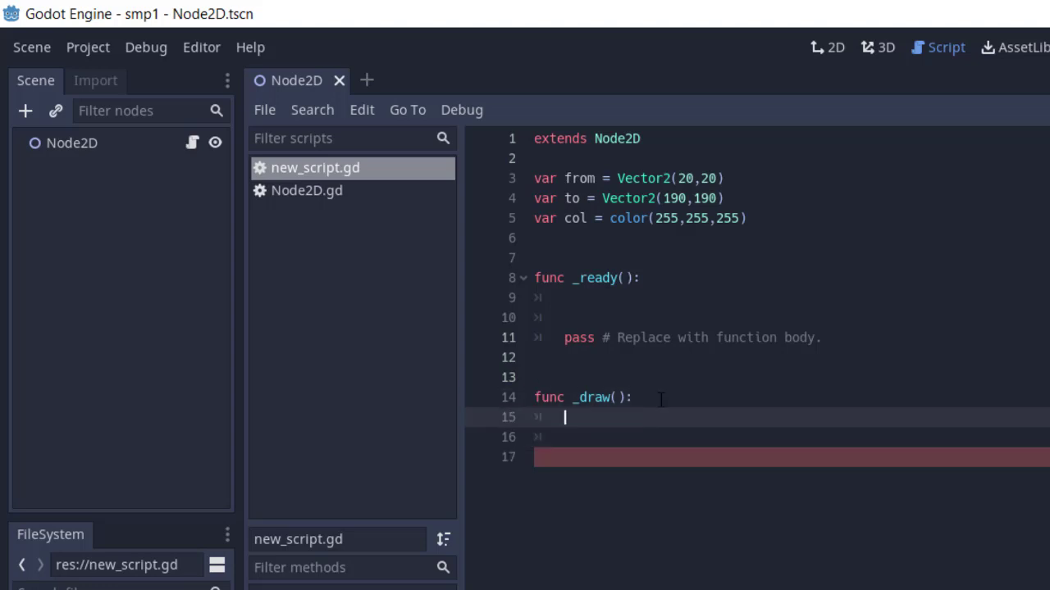
pyautogui.write('dra')
pyautogui.write('w_line')
pyautogui.press('Return')
pyautogui.press('BackSpace')
pyautogui.press('BackSpace')
pyautogui.write('(from')
pyautogui.write(',to,')
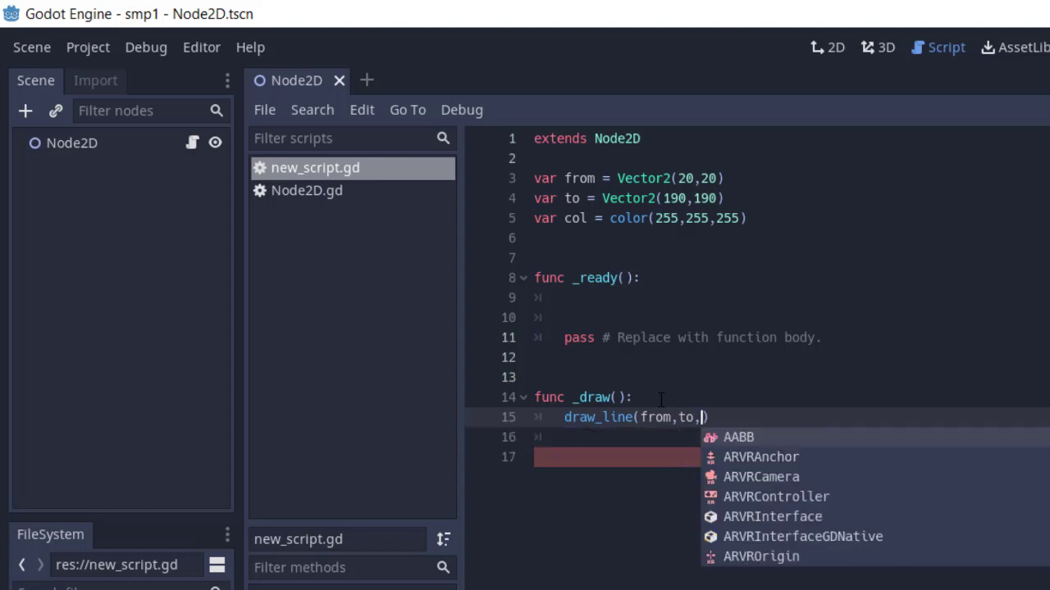
pyautogui.write('col')
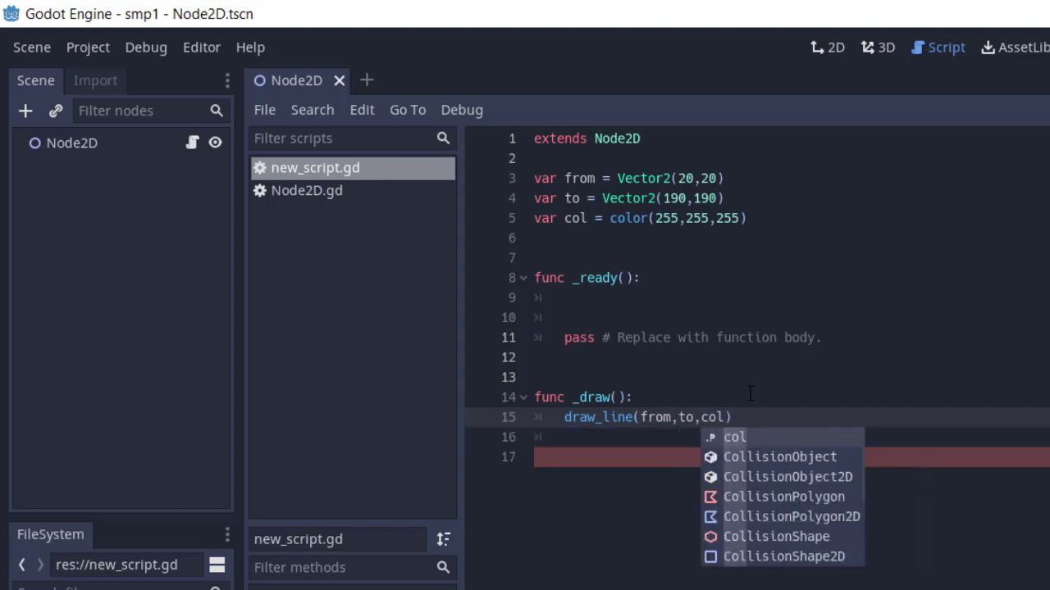
pyautogui.click(753, 405)
pyautogui.press('Return')
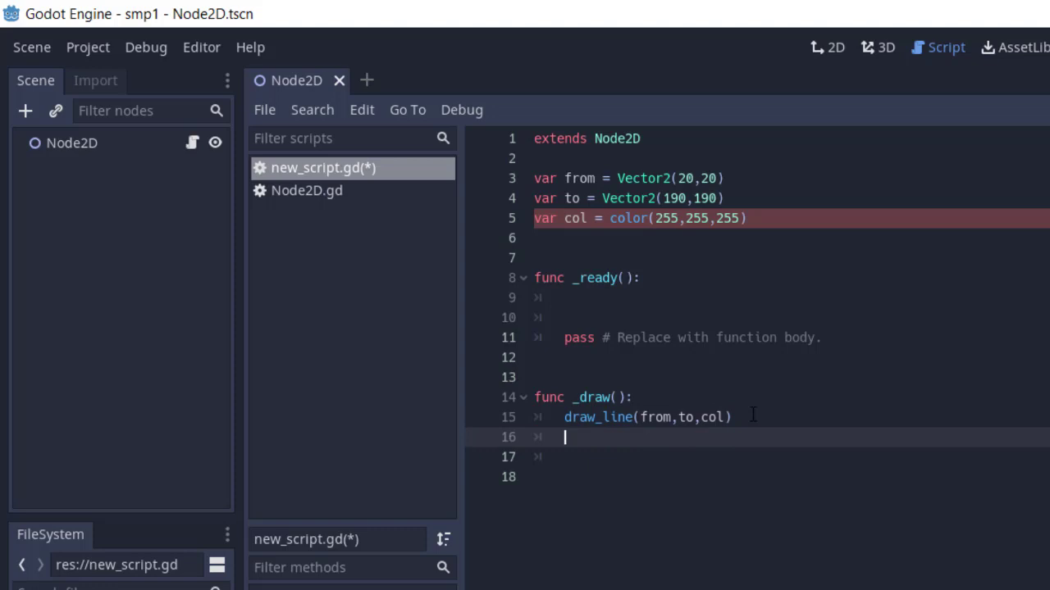
pyautogui.hotkey('ctrl', 's')
# Add 'from += Vector2(0,50)' below the draw_line call
pyautogui.write('from ')
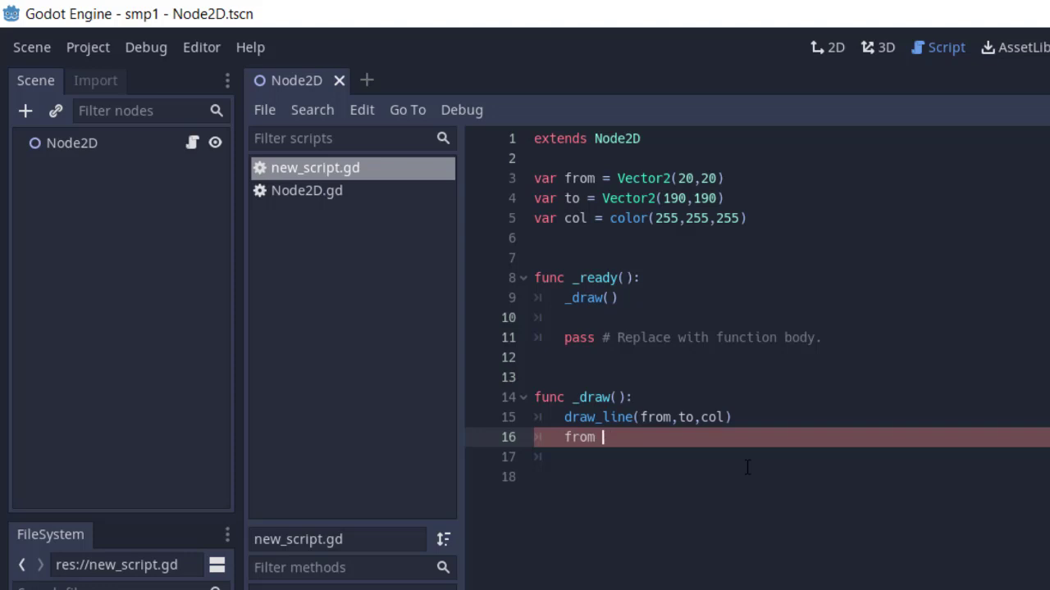
pyautogui.write('+')
pyautogui.write('=')
pyautogui.press('BackSpace')
pyautogui.write('=')
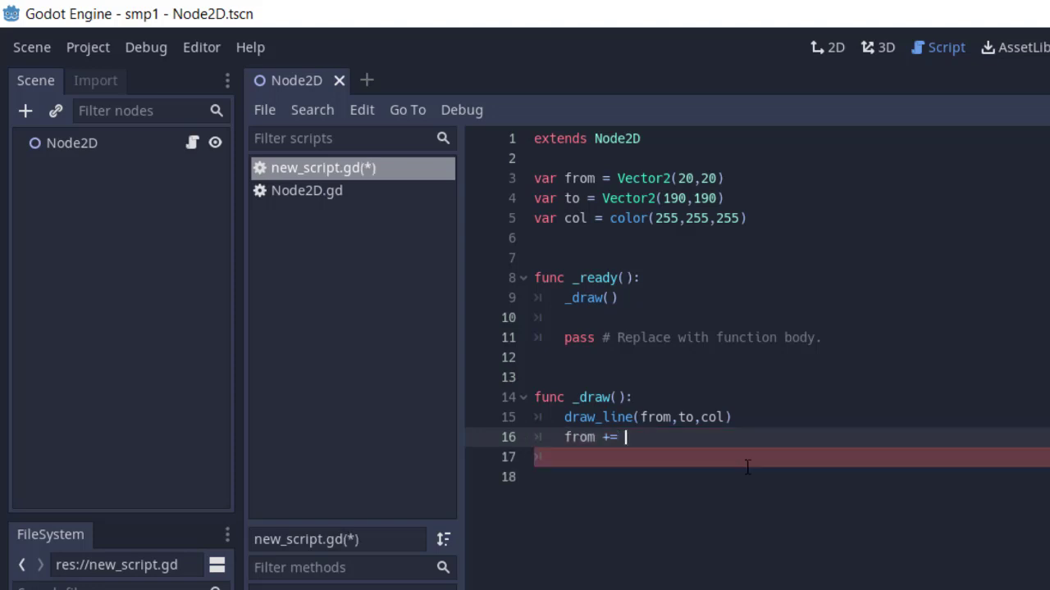
pyautogui.write(' Vector')
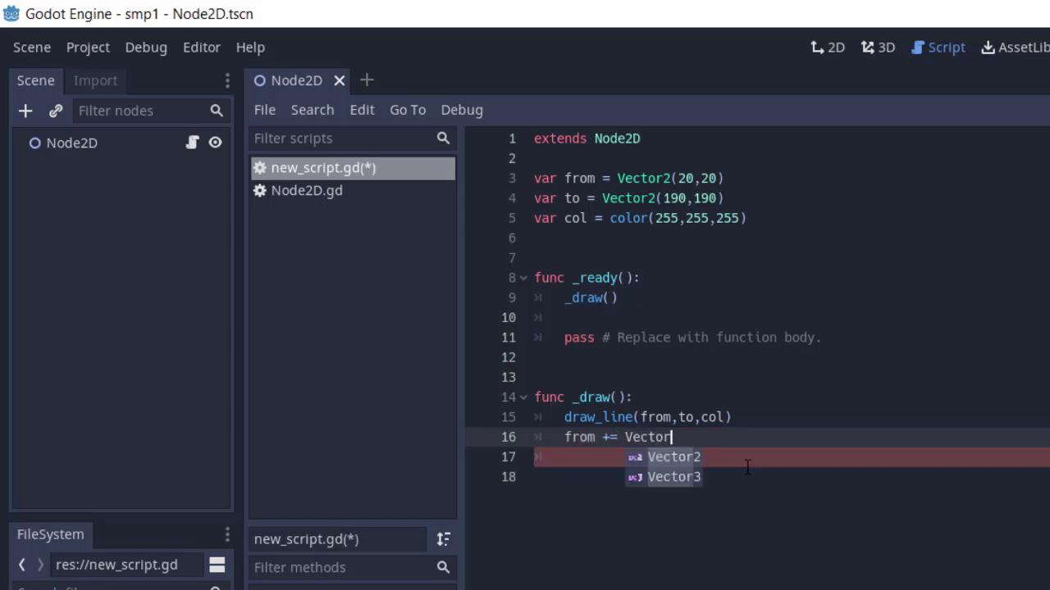
pyautogui.write('(9')
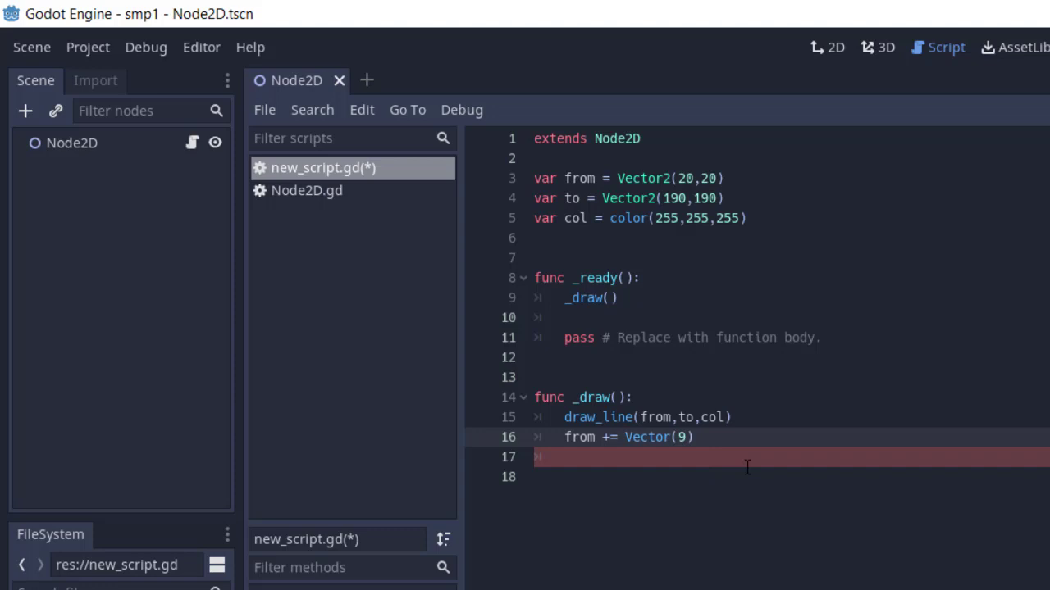
pyautogui.press('BackSpace')
pyautogui.write('0,50')
# Start the end-point shift line as 'tp += Vector2' and save
pyautogui.click(740, 437)
pyautogui.press('Return')
pyautogui.write('tp')
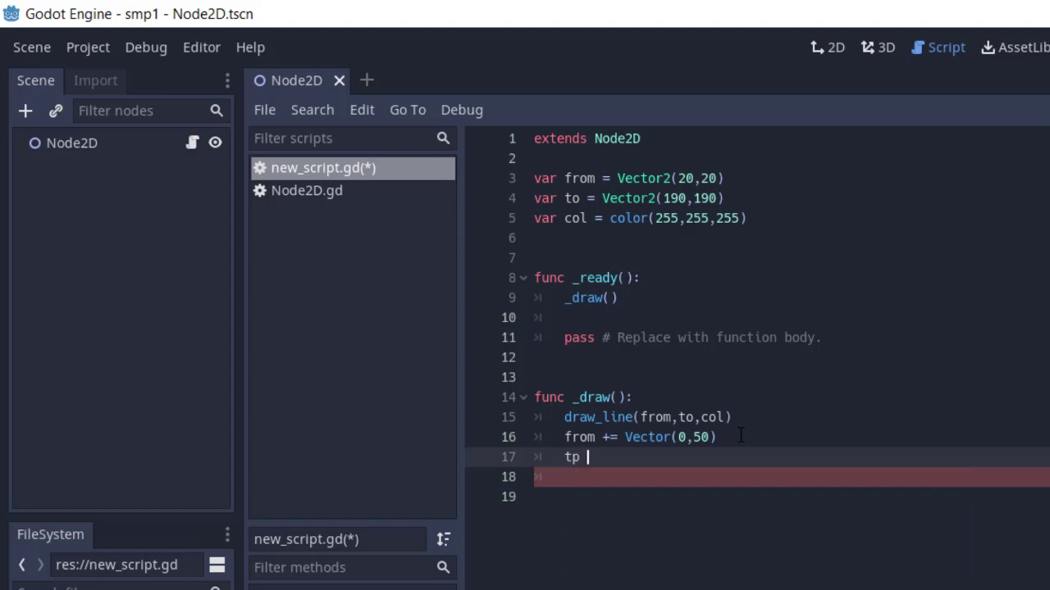
pyautogui.write(' +-')
pyautogui.press('BackSpace')
pyautogui.write('Vecto')
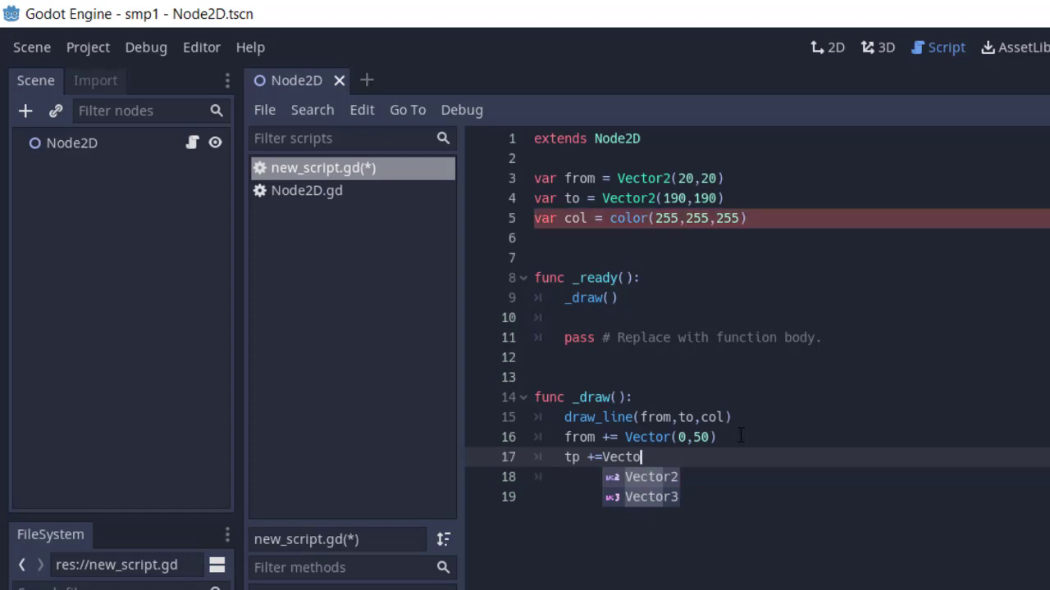
pyautogui.click(665, 477)
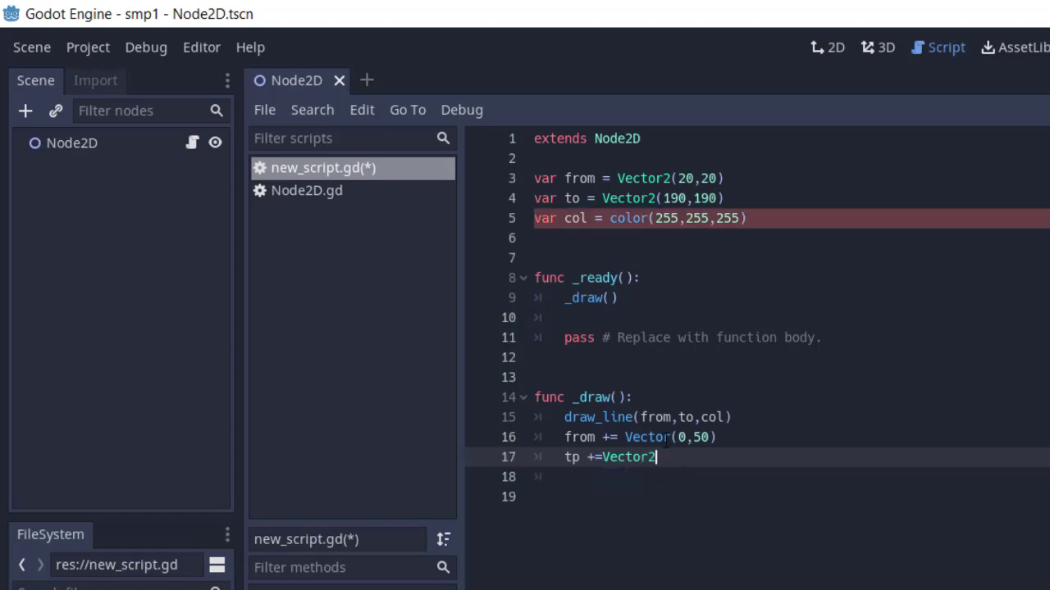
pyautogui.click(673, 437)
pyautogui.write('2')
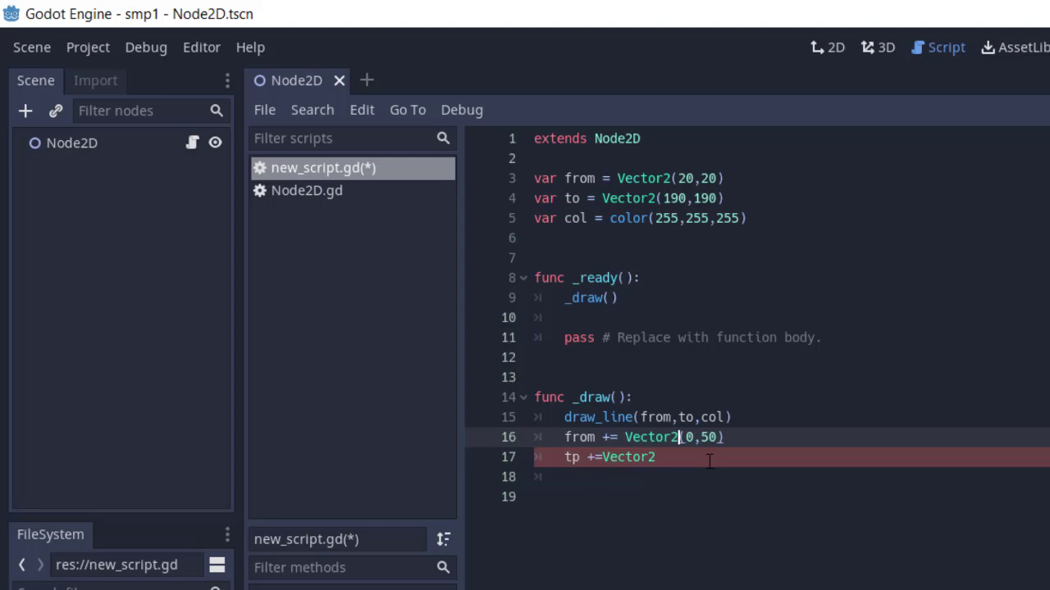
pyautogui.hotkey('ctrl', 's')
# Complete the end-point shift as Vector2(0,50) and save the script
pyautogui.click(699, 458)
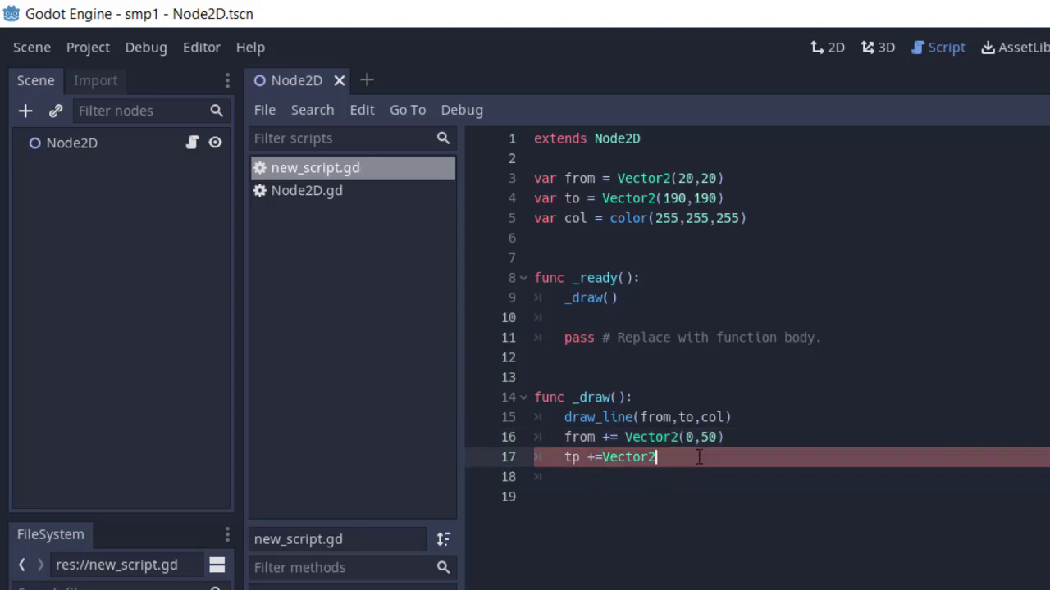
pyautogui.write('(')
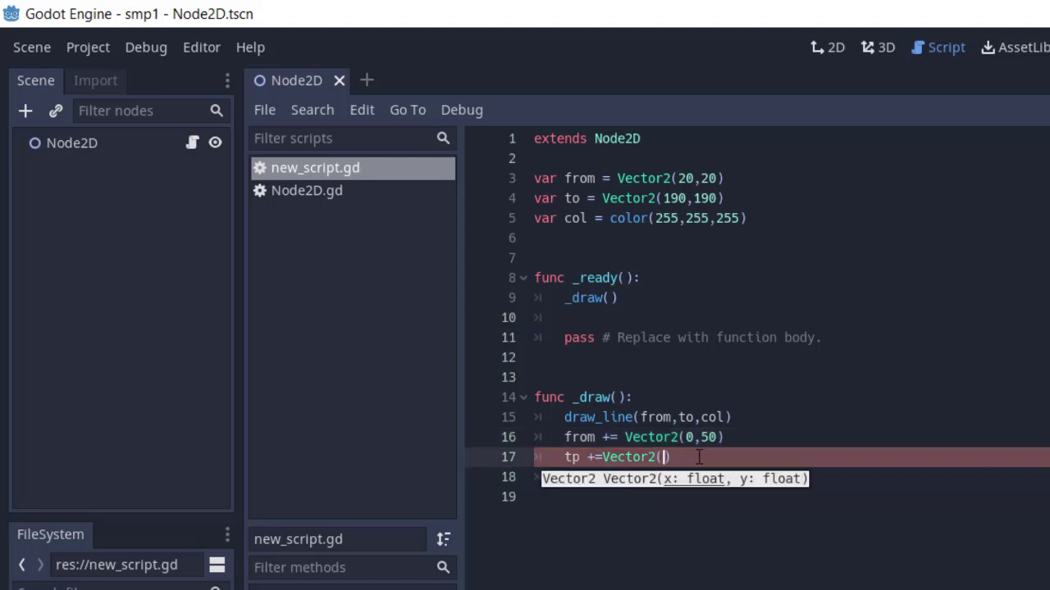
pyautogui.write('0,')
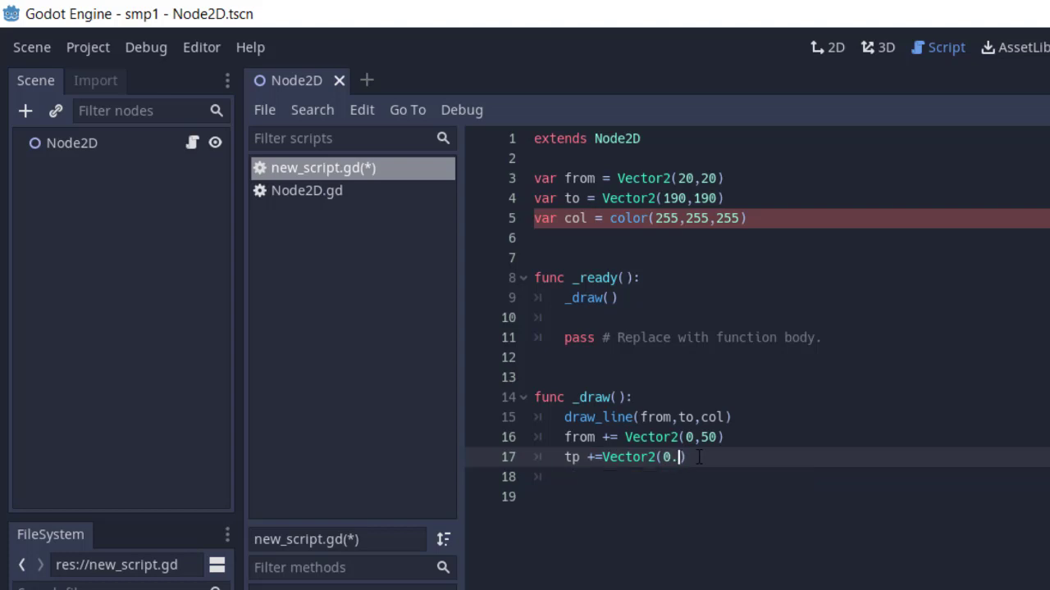
pyautogui.press('BackSpace')
pyautogui.write(',5')
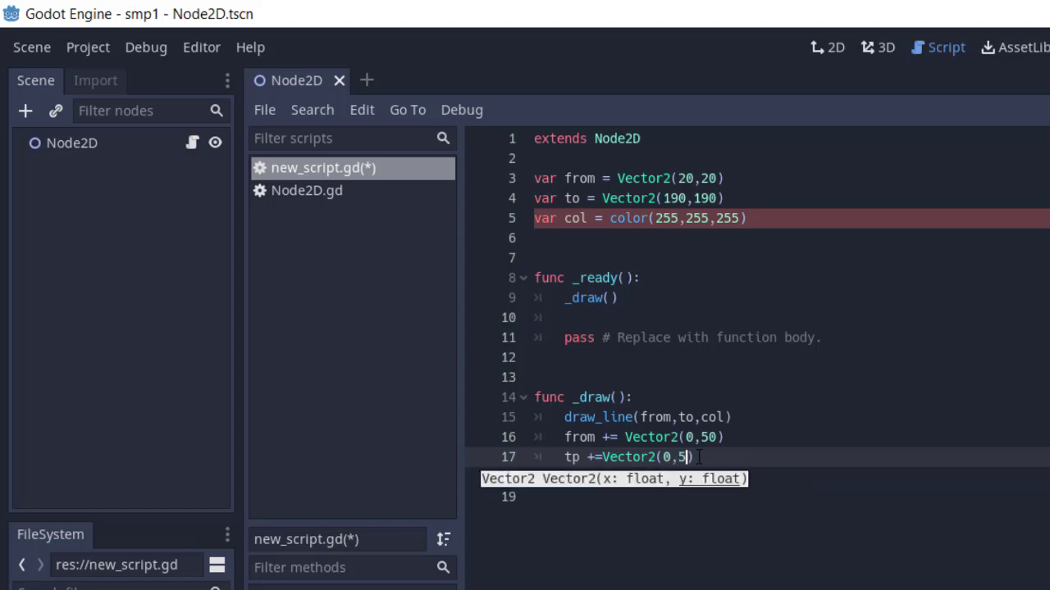
pyautogui.write('0')
pyautogui.hotkey('ctrl', 's')
pyautogui.click(653, 297)
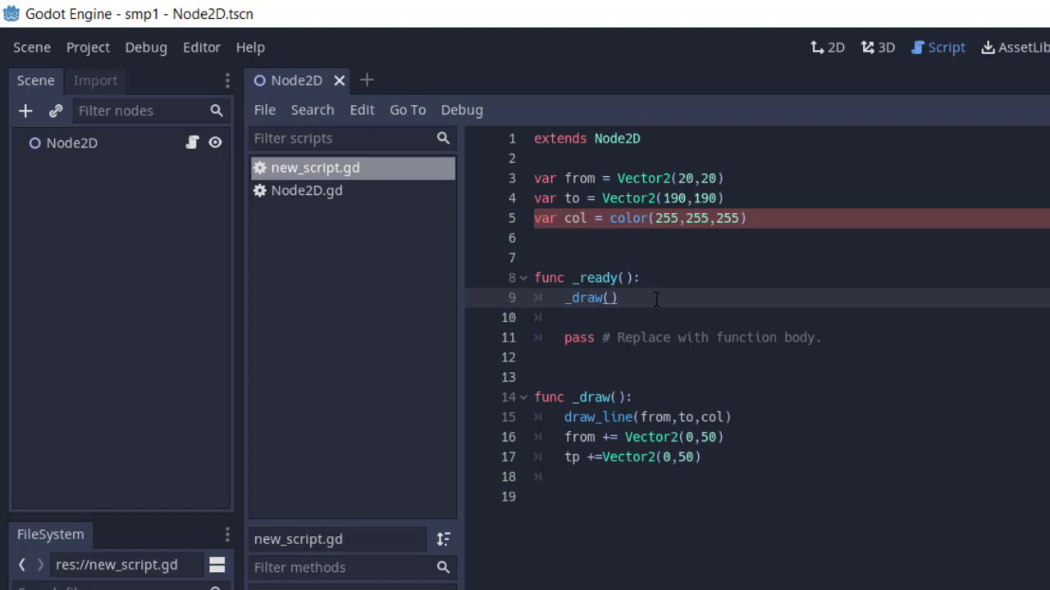
# Capitalise color to Color on line 5 and save
pyautogui.click(614, 217)
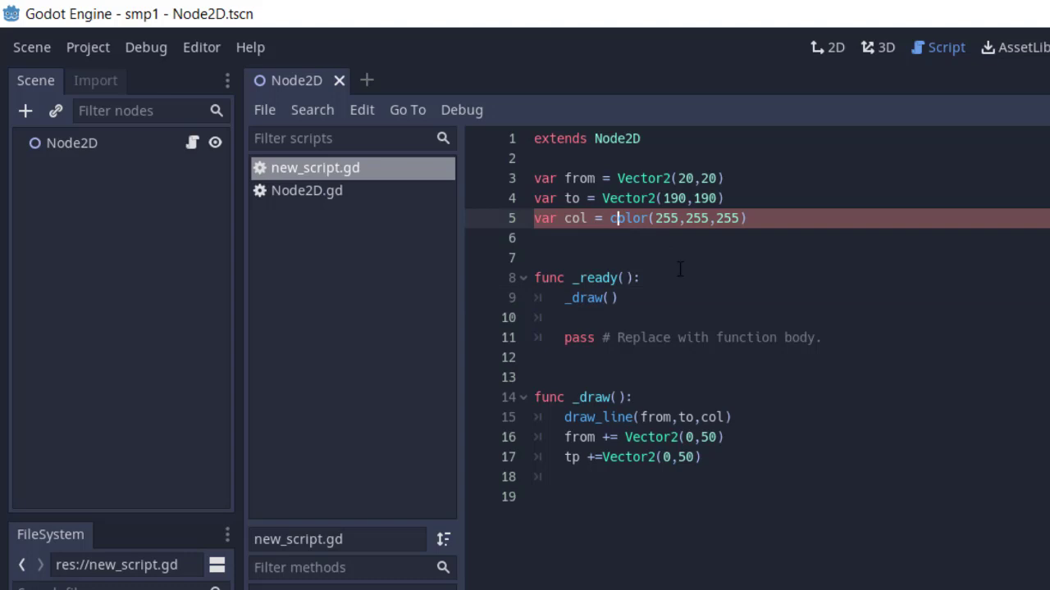
pyautogui.press('BackSpace')
pyautogui.write('C')
pyautogui.hotkey('ctrl', 's')
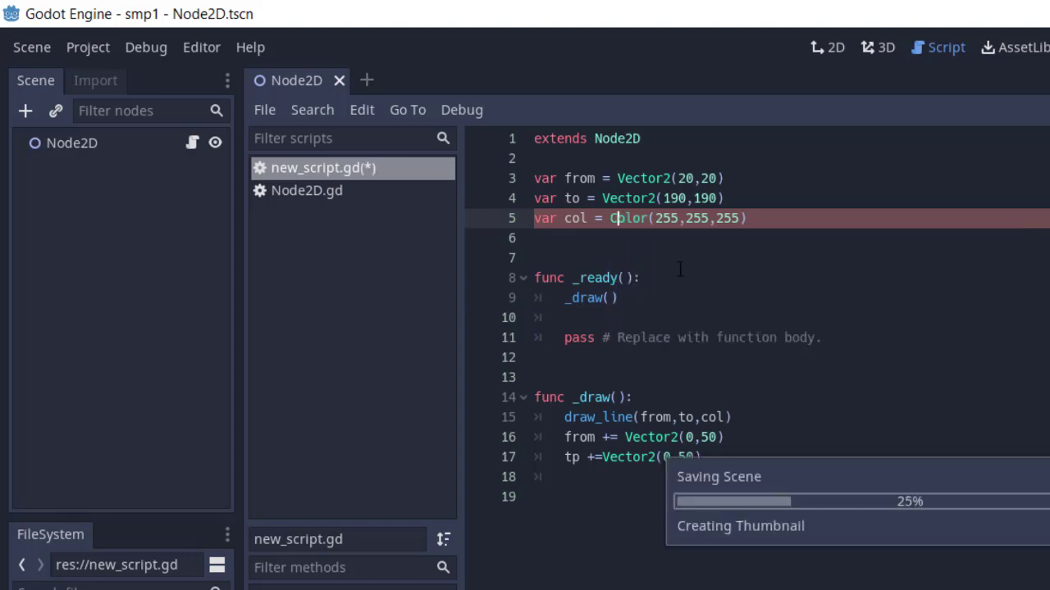
# Correct the tp typo on line 17 to to
pyautogui.click(571, 457)
pyautogui.press('Delete')
pyautogui.write('o')
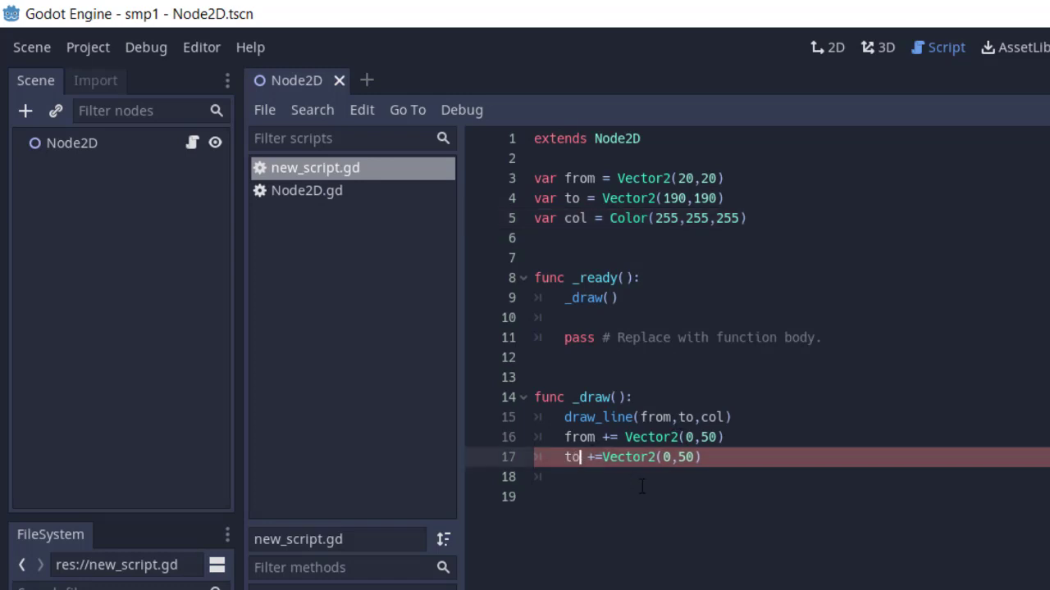
pyautogui.click(833, 419)
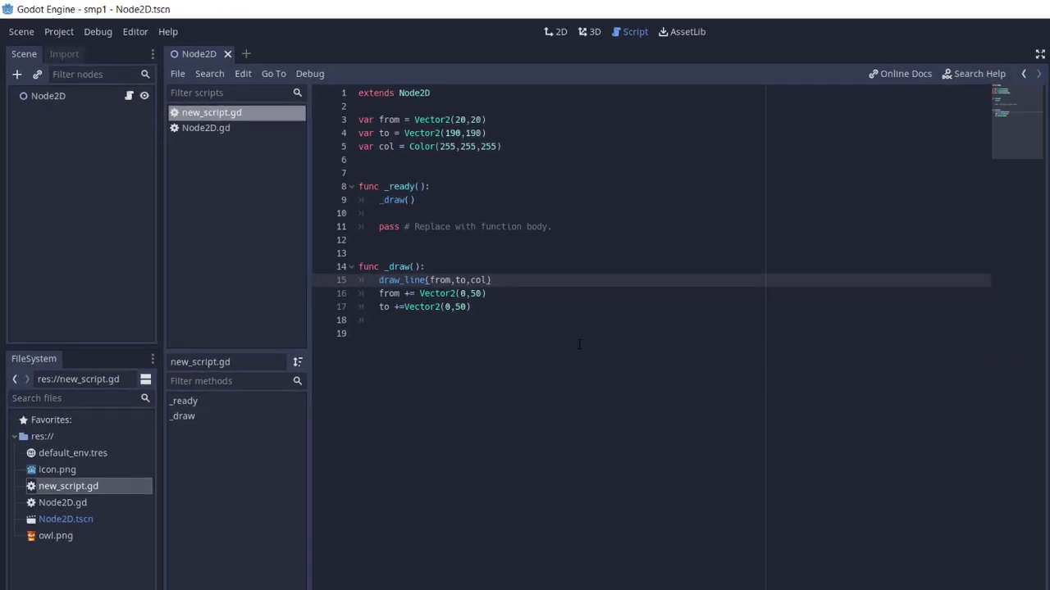
# Run the project with F5 and drag the smp1 debug window aside
pyautogui.press('F5')
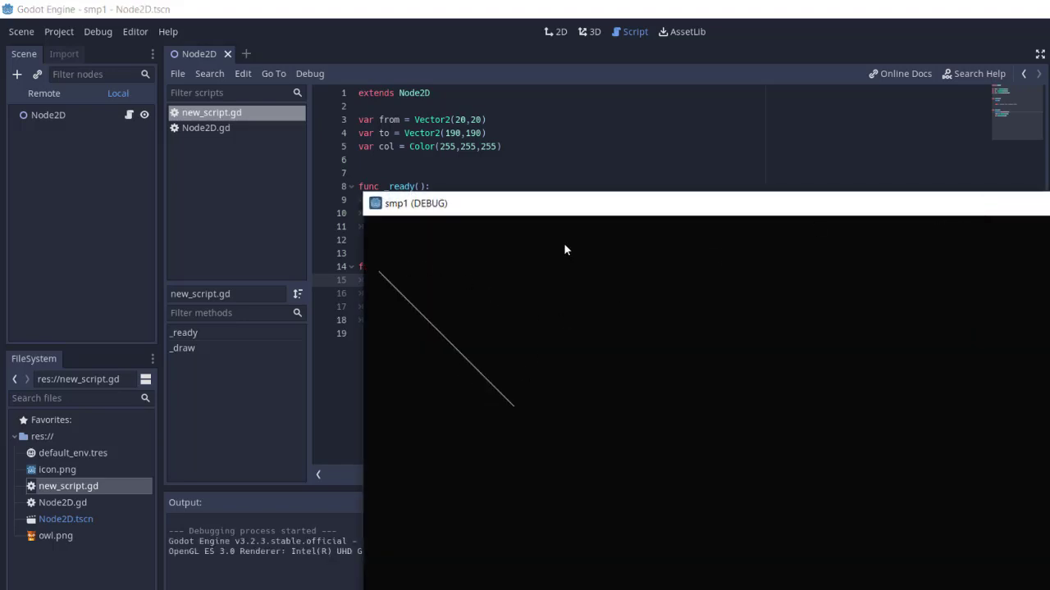
pyautogui.moveTo(566, 204); pyautogui.dragTo(721, 154)
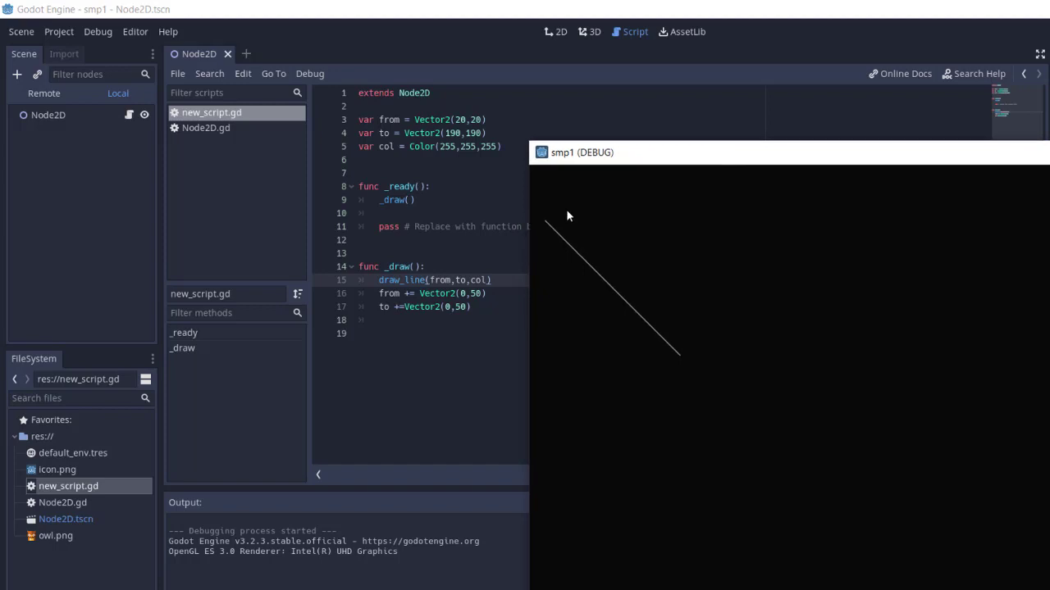
pyautogui.moveTo(666, 160); pyautogui.dragTo(720, 121)
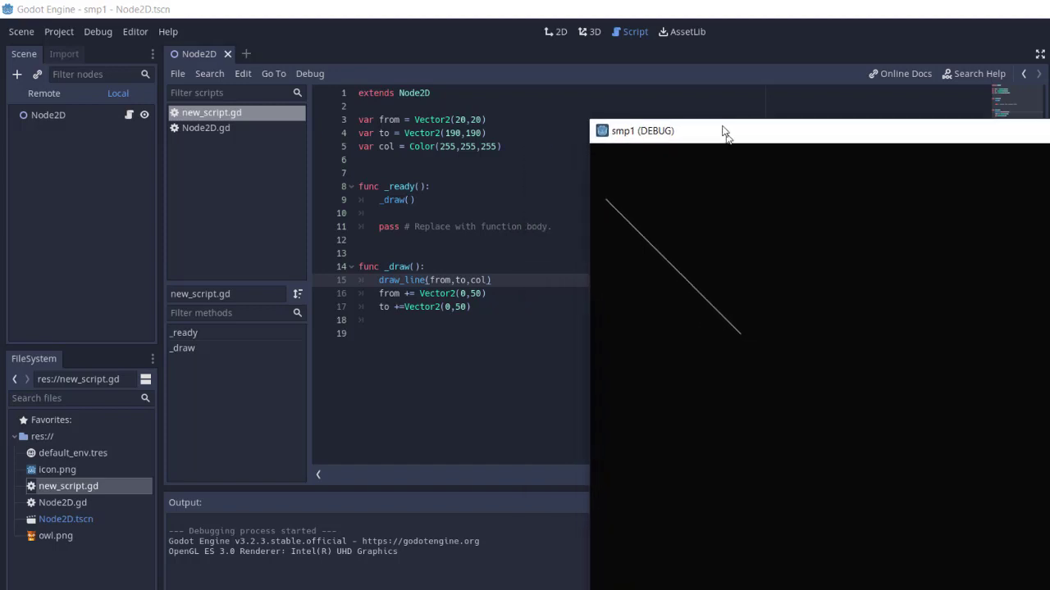